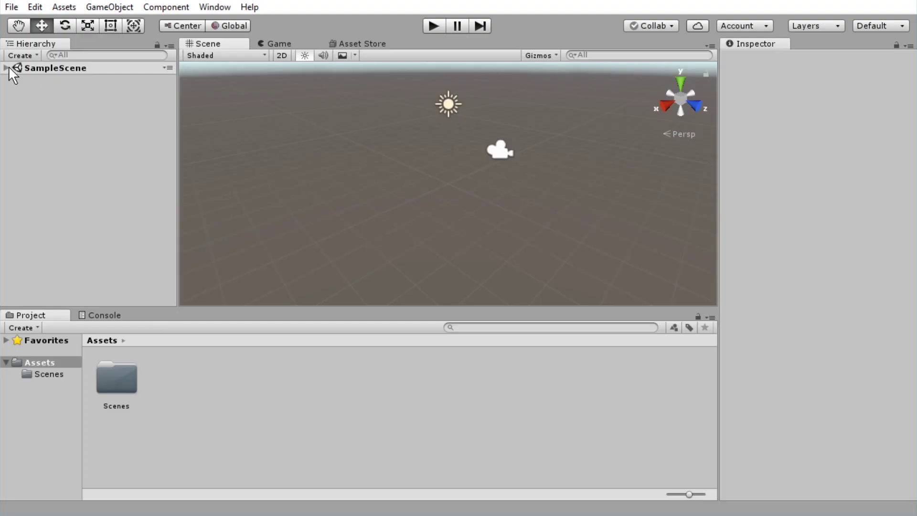
Step: Import the complete Characters standard asset package and widen the project's folder tree
{"action": "left_click", "coordinate": [7, 67]}
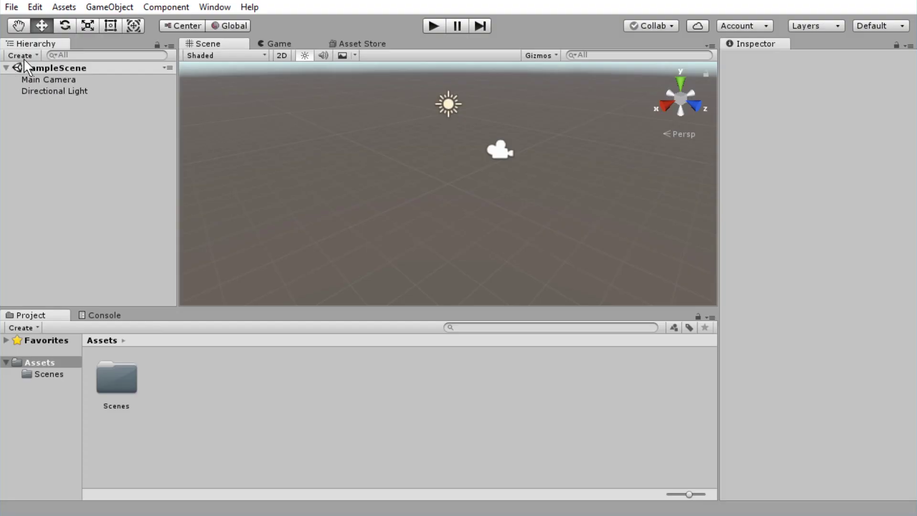
{"action": "left_click", "coordinate": [64, 7]}
{"action": "mouse_move", "coordinate": [138, 147]}
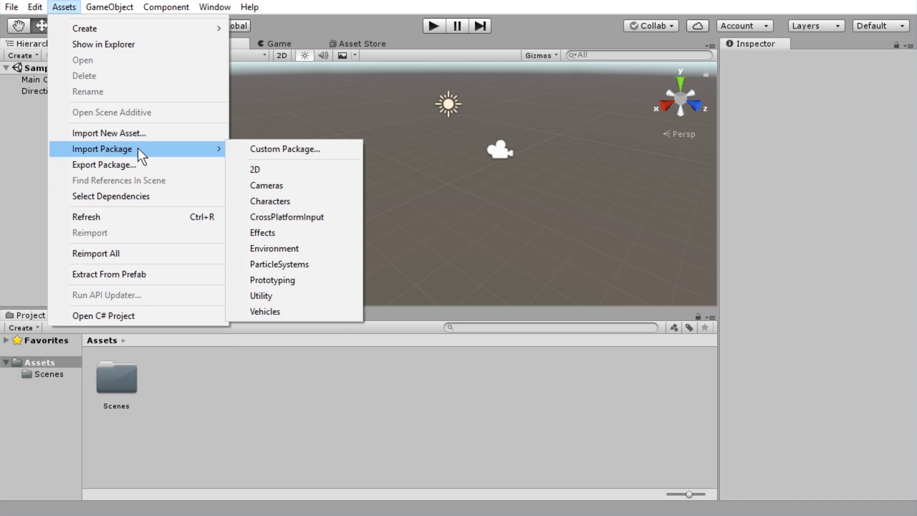
{"action": "left_click", "coordinate": [292, 202]}
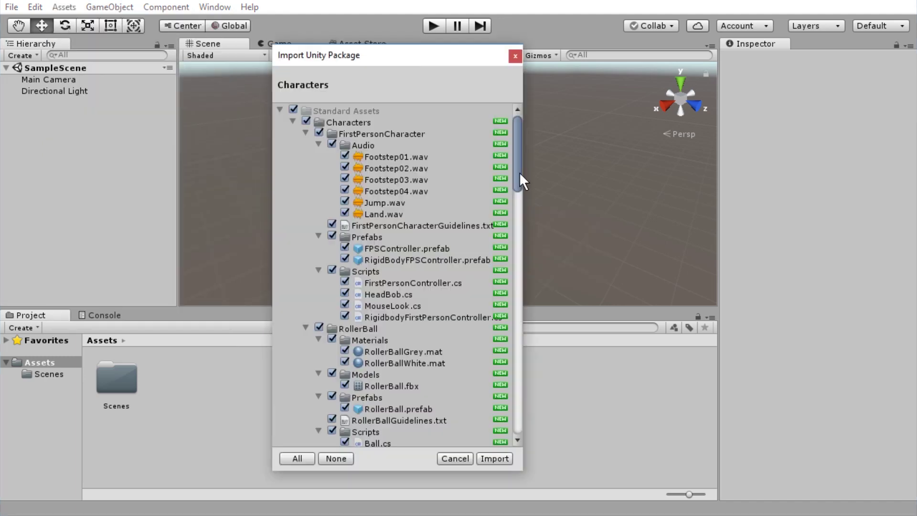
{"action": "left_click", "coordinate": [492, 457]}
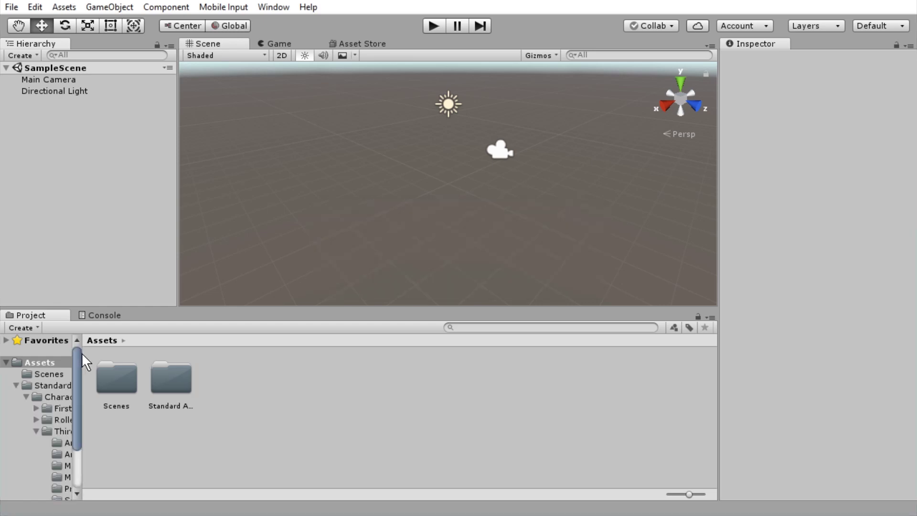
{"action": "left_click_drag", "start_coordinate": [84, 356], "coordinate": [211, 335]}
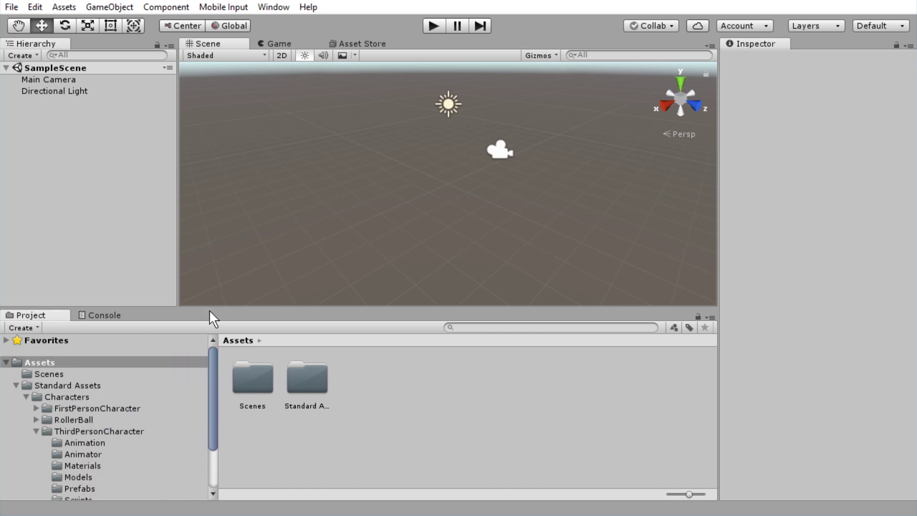
Step: Add a 3D cube and scale it into a flat platform of about 8.49 on X and 8.55 on Z
{"action": "left_click", "coordinate": [124, 10]}
{"action": "mouse_move", "coordinate": [205, 55]}
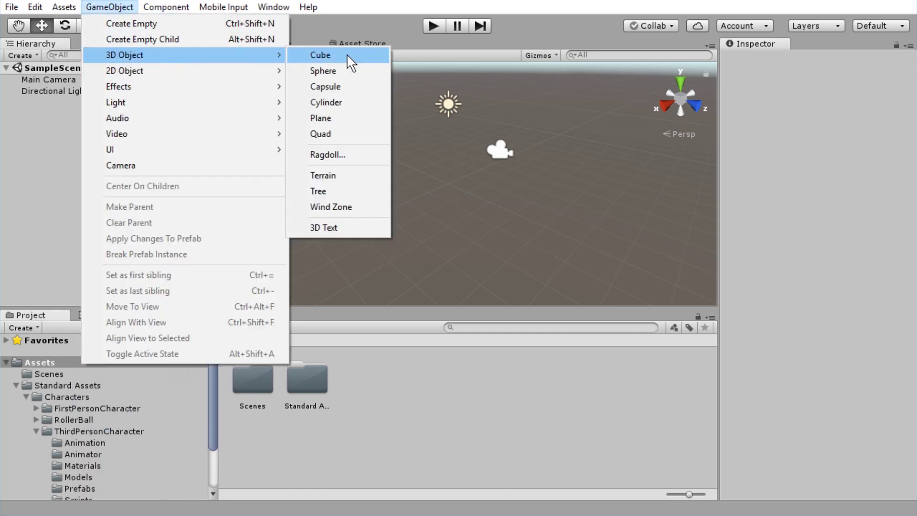
{"action": "left_click", "coordinate": [363, 55]}
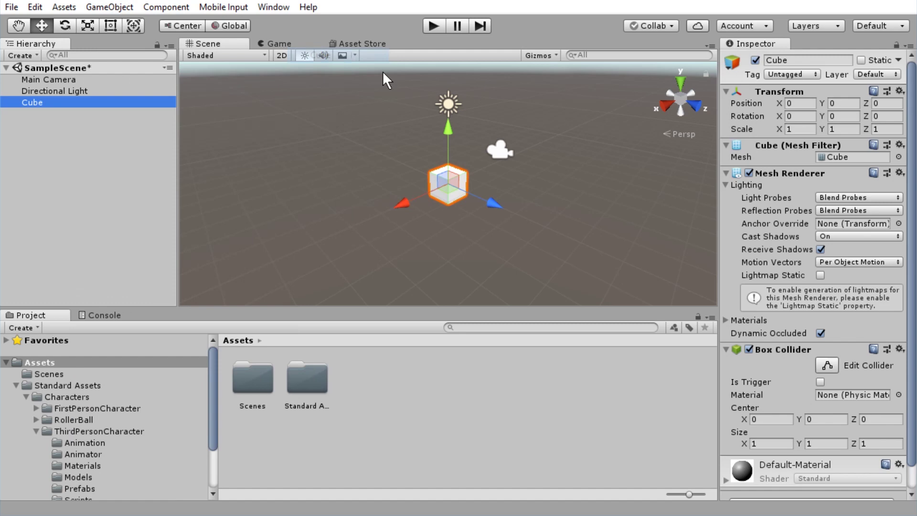
{"action": "key", "text": "r"}
{"action": "left_click_drag", "start_coordinate": [485, 204], "coordinate": [563, 243]}
{"action": "left_click_drag", "start_coordinate": [408, 207], "coordinate": [137, 354]}
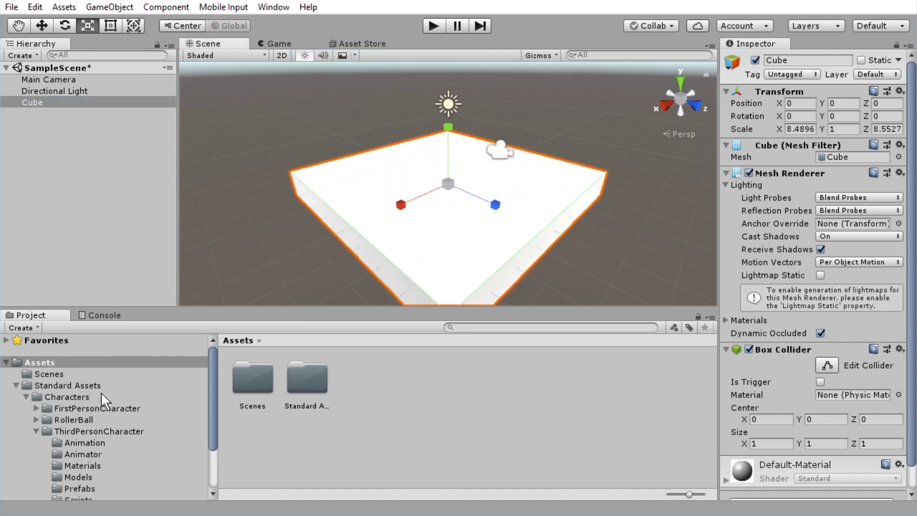
Step: Place the ThirdPersonController prefab from the ThirdPersonCharacter Prefabs folder onto the platform and select it in the scene
{"action": "left_click", "coordinate": [16, 386]}
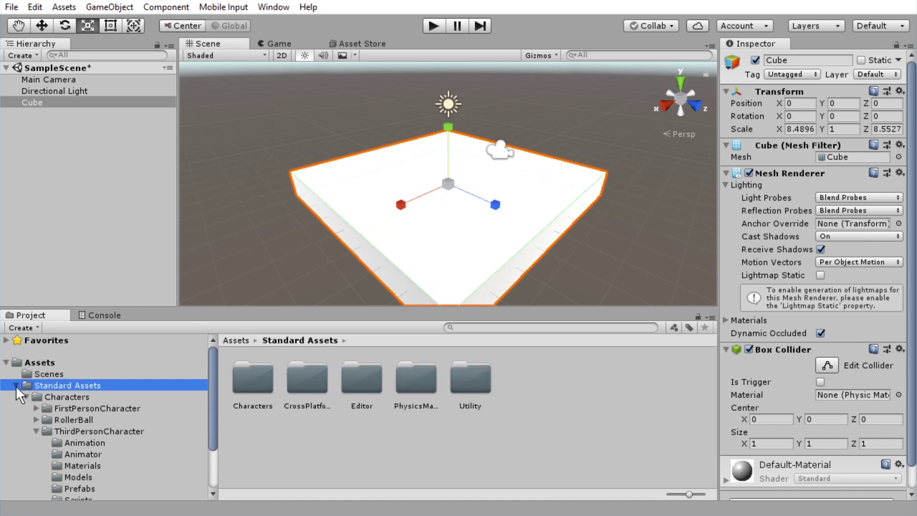
{"action": "left_click", "coordinate": [16, 386]}
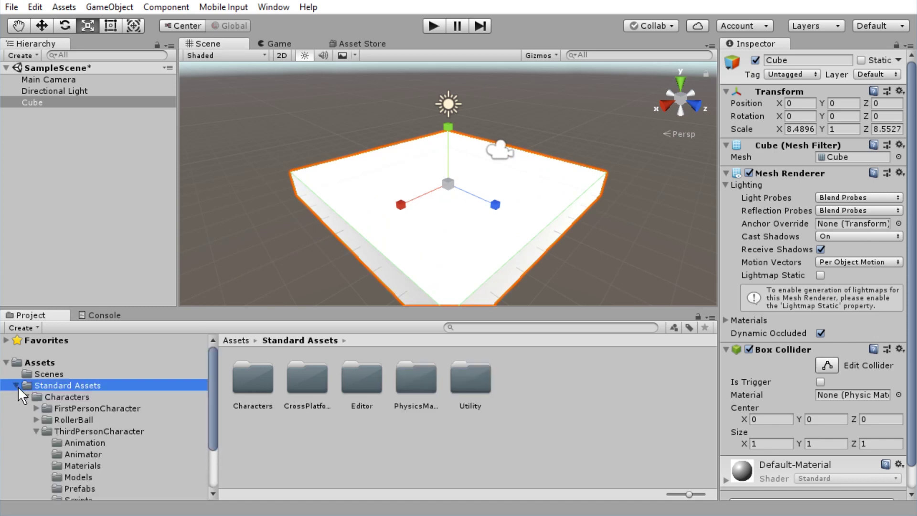
{"action": "left_click", "coordinate": [46, 432]}
{"action": "left_click", "coordinate": [36, 431]}
{"action": "left_click", "coordinate": [36, 432]}
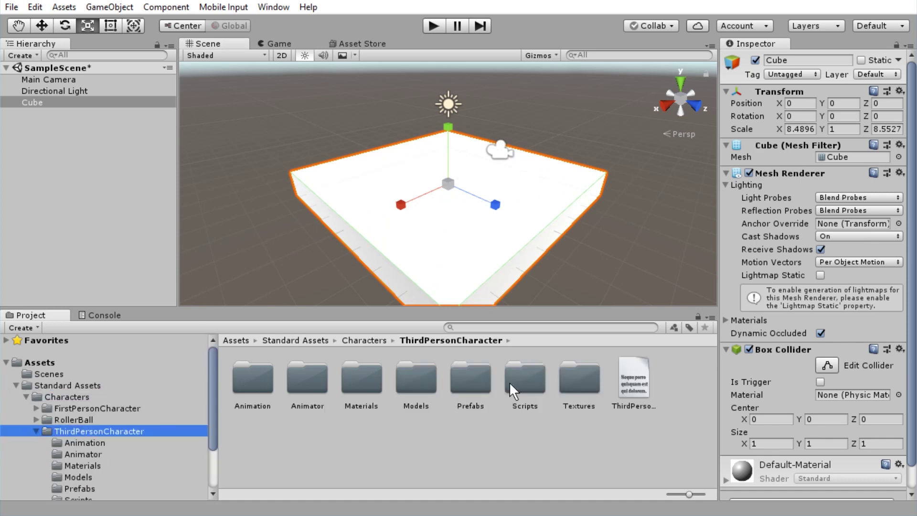
{"action": "double_click", "coordinate": [471, 377]}
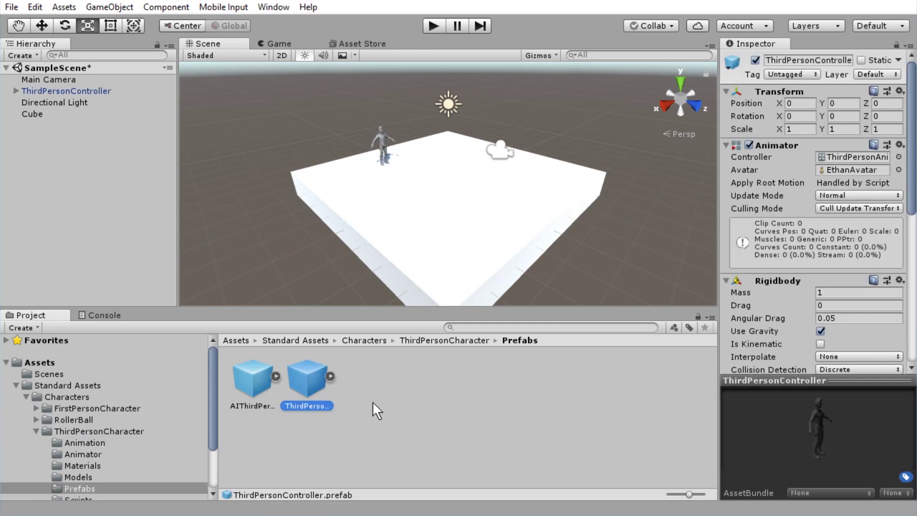
{"action": "right_click_drag", "start_coordinate": [453, 215], "coordinate": [382, 181]}
{"action": "key", "text": "w"}
{"action": "left_click", "coordinate": [382, 182]}
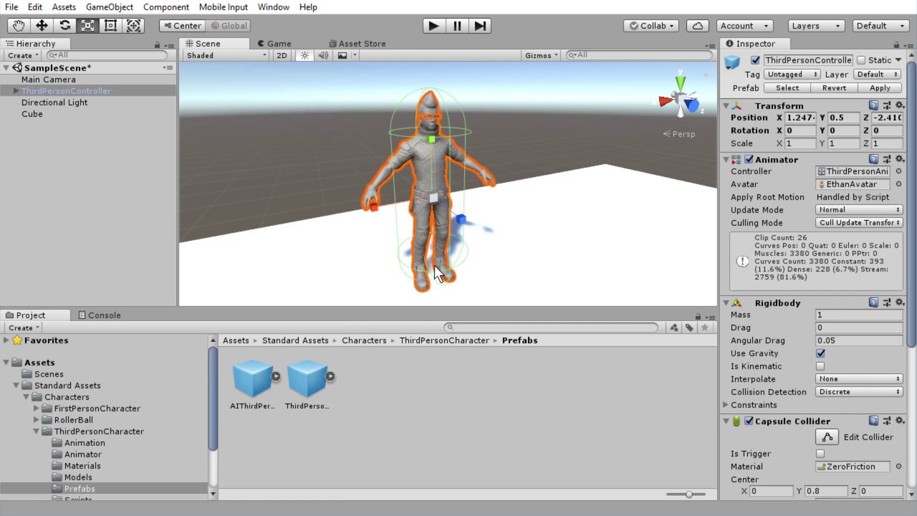
Step: Reveal the Ethan model from the ThirdPersonCharacter Models folder in the file explorer and select its folder path
{"action": "scroll", "coordinate": [115, 468], "scroll_direction": "down", "scroll_amount": 2}
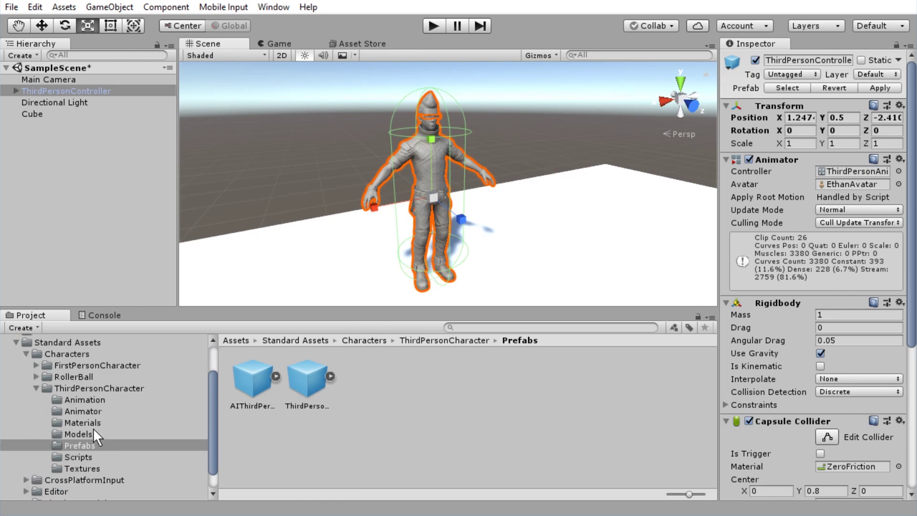
{"action": "left_click", "coordinate": [79, 433]}
{"action": "left_click", "coordinate": [253, 375]}
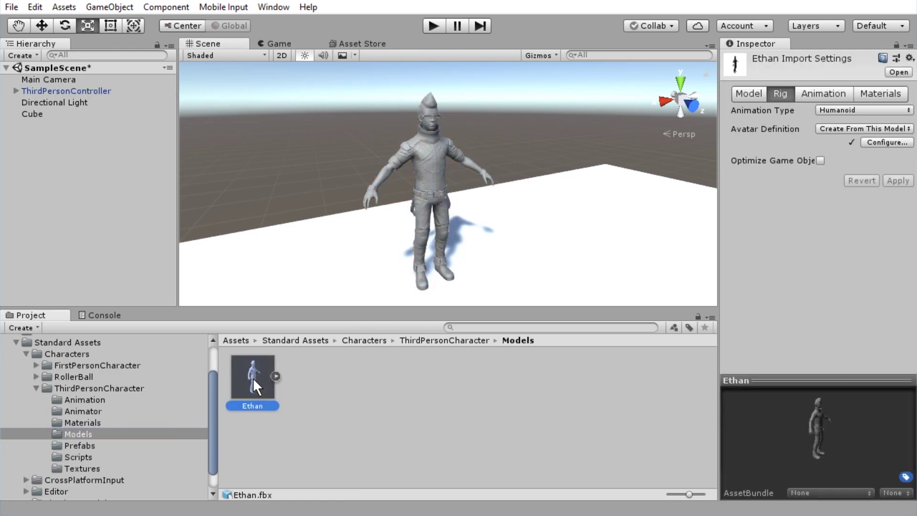
{"action": "right_click", "coordinate": [253, 378]}
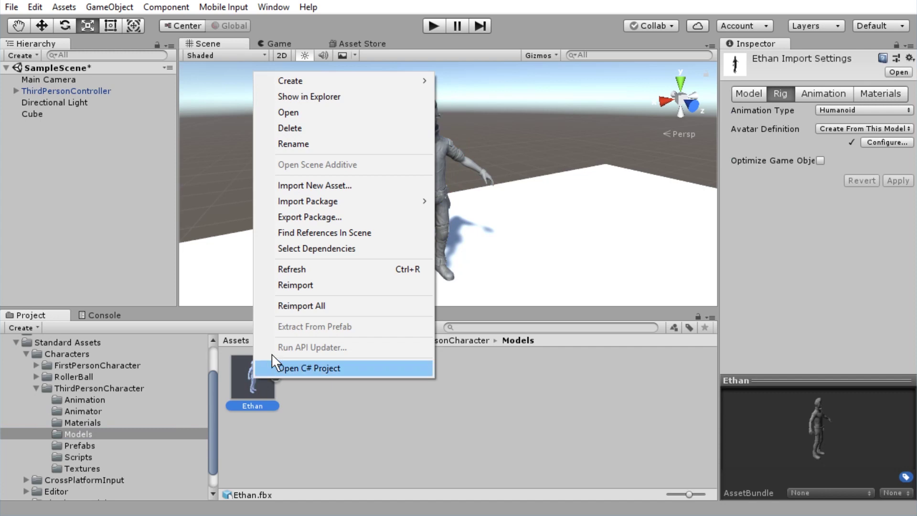
{"action": "left_click", "coordinate": [354, 97]}
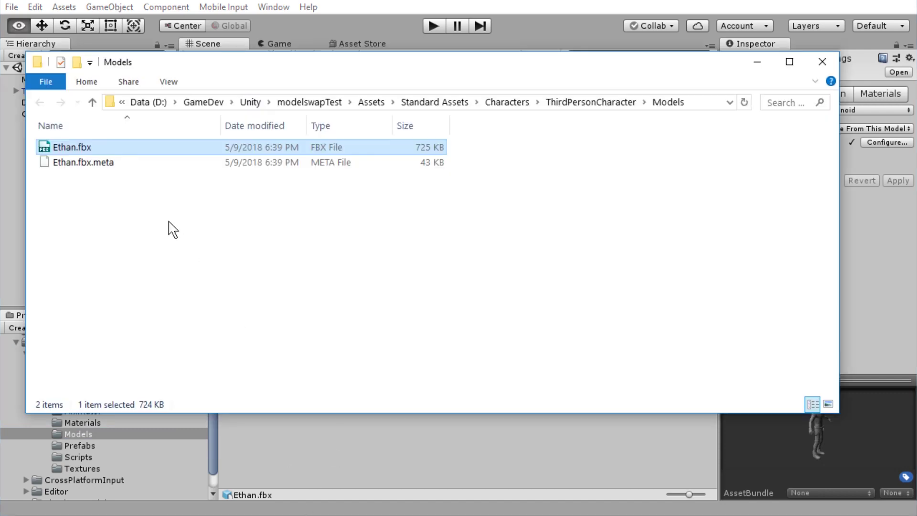
{"action": "left_click", "coordinate": [700, 104]}
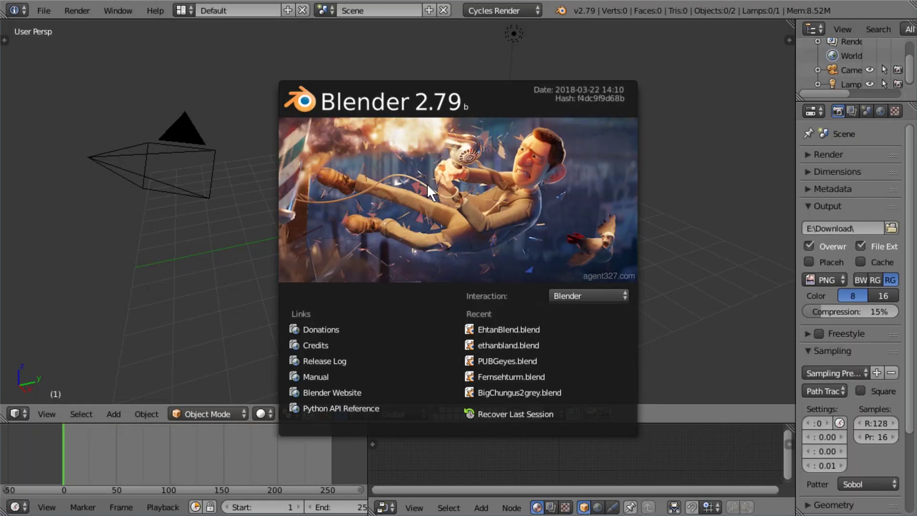
Step: Dismiss Blender's splash screen and delete all default objects from the scene
{"action": "left_click", "coordinate": [432, 176]}
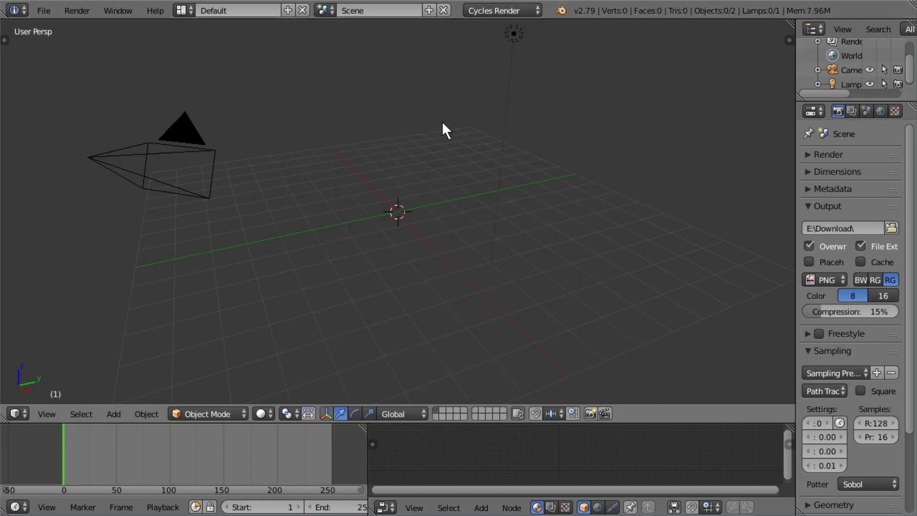
{"action": "key", "text": "a"}
{"action": "key", "text": "Delete"}
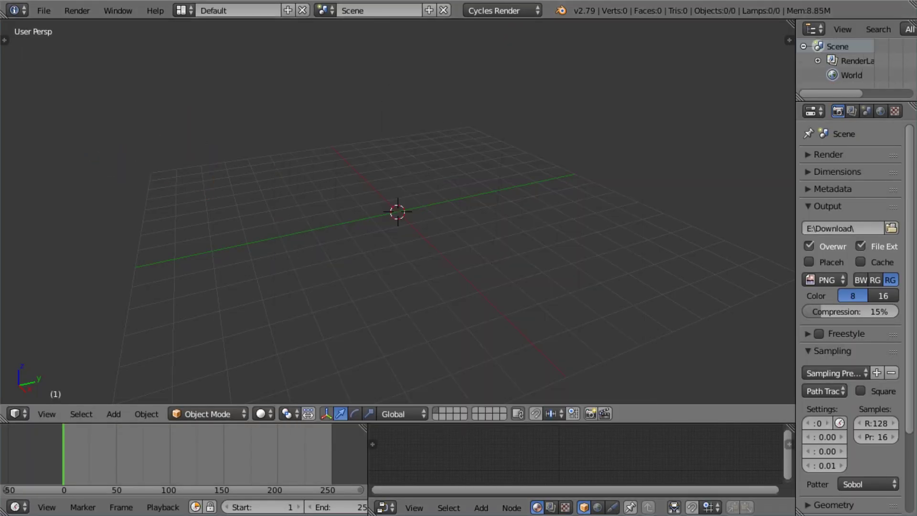
Step: Import Ethan.fbx as FBX from the project's ThirdPersonCharacter Models folder
{"action": "left_click", "coordinate": [63, 12]}
{"action": "mouse_move", "coordinate": [50, 12]}
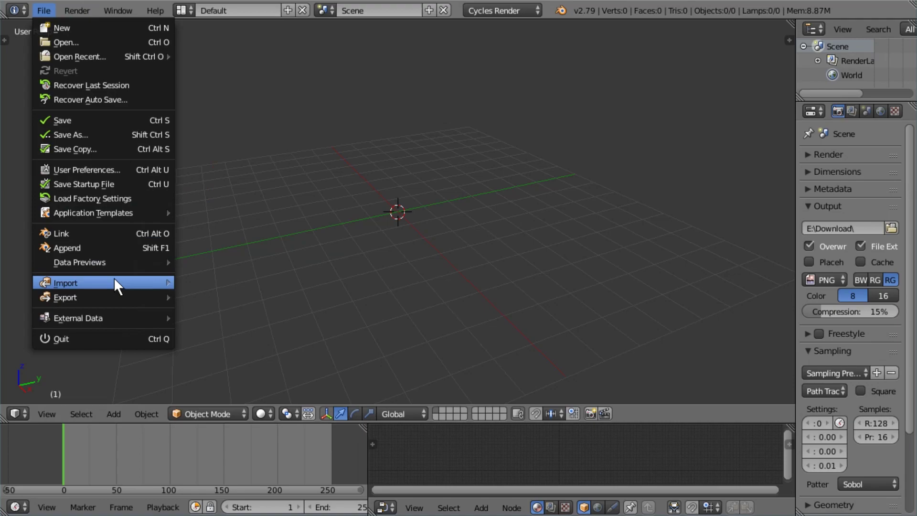
{"action": "mouse_move", "coordinate": [167, 286]}
{"action": "left_click", "coordinate": [257, 324]}
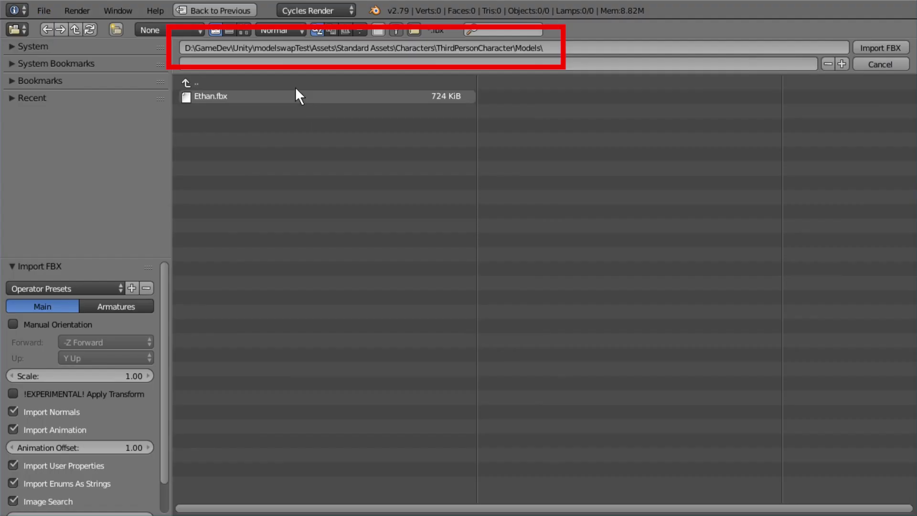
{"action": "double_click", "coordinate": [217, 97]}
Step: Put the EthanBody mesh in Edit Mode with nothing selected and allow selection through the mesh
{"action": "key", "text": "shift+f"}
{"action": "key", "text": "a"}
{"action": "key", "text": "w"}
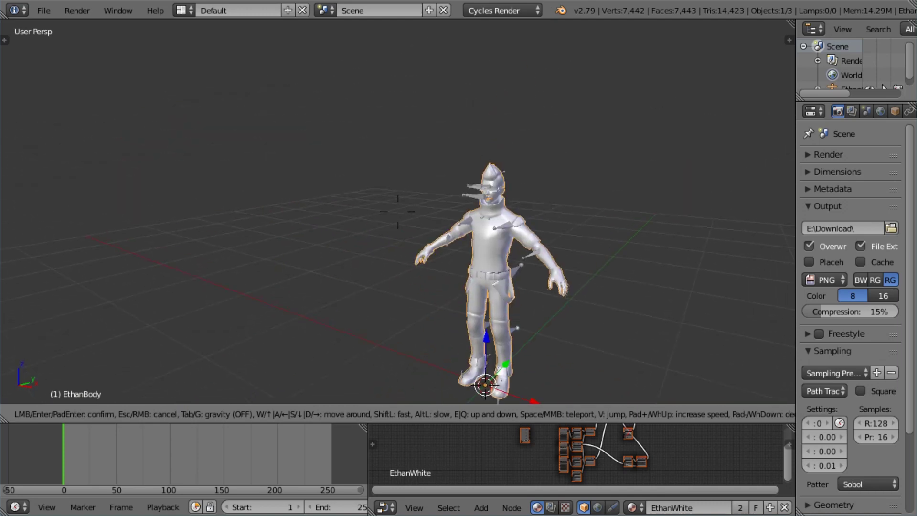
{"action": "key", "text": "s"}
{"action": "left_click", "coordinate": [363, 188]}
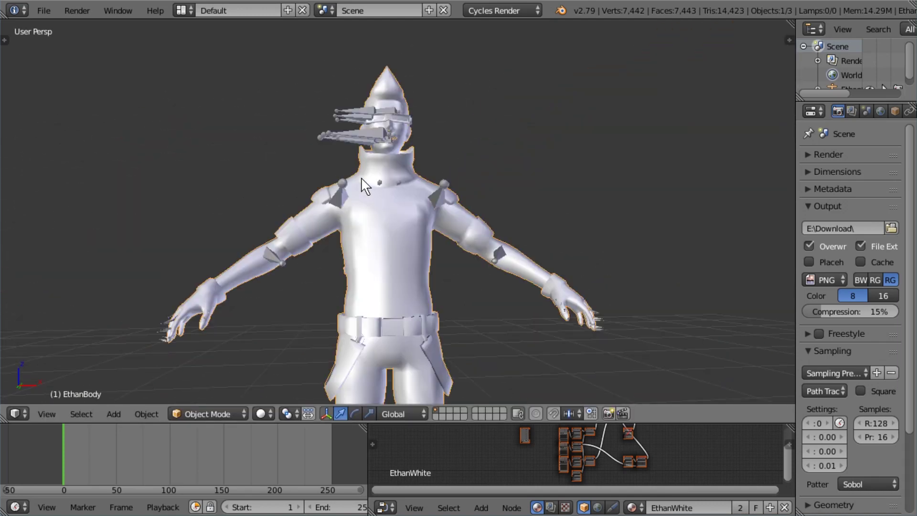
{"action": "key", "text": "Tab"}
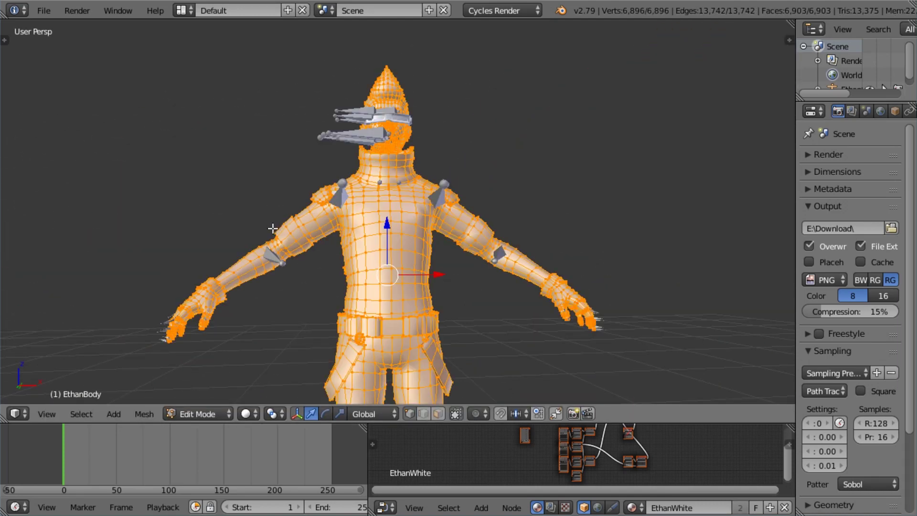
{"action": "key", "text": "a"}
{"action": "left_click", "coordinate": [456, 413]}
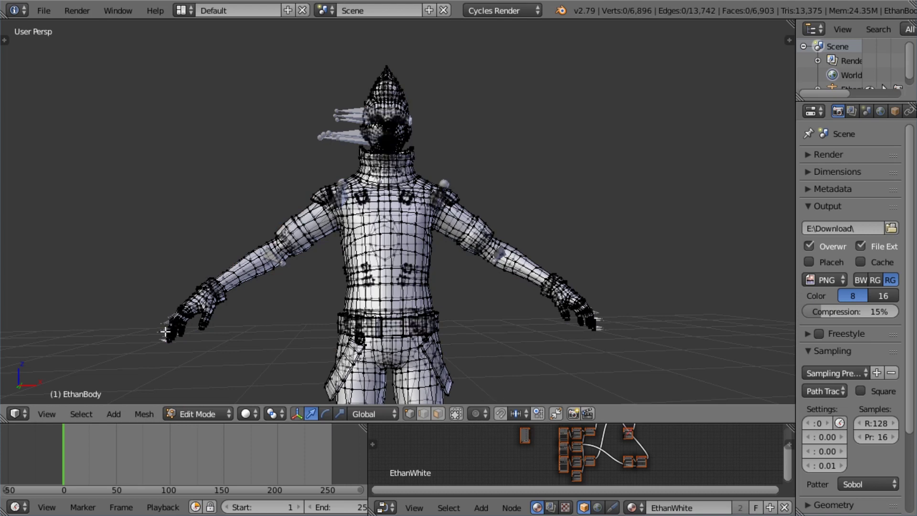
Step: Enlarge all of the character's right hand, move it about 0.10 outward and down from the wrist, and return to Object Mode
{"action": "key", "text": "v"}
{"action": "key", "text": "c"}
{"action": "mouse_move", "coordinate": [204, 336]}
{"action": "left_mouse_down"}
{"action": "mouse_move", "coordinate": [191, 320]}
{"action": "mouse_move", "coordinate": [215, 301]}
{"action": "mouse_move", "coordinate": [207, 282]}
{"action": "mouse_move", "coordinate": [200, 344]}
{"action": "left_mouse_up"}
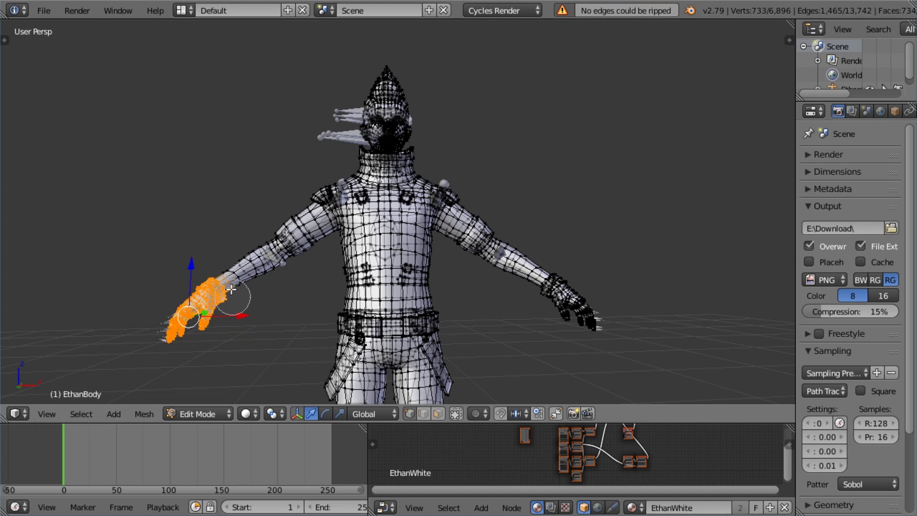
{"action": "key", "text": "s"}
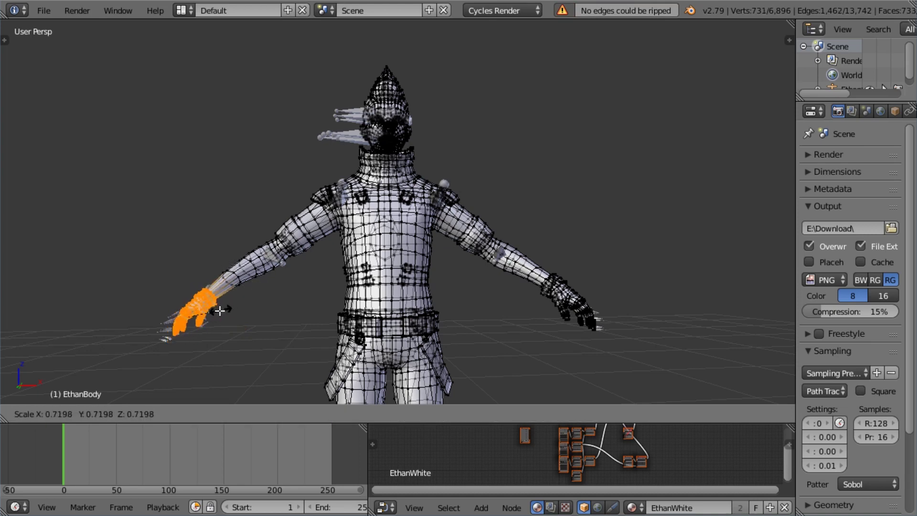
{"action": "key", "text": "g"}
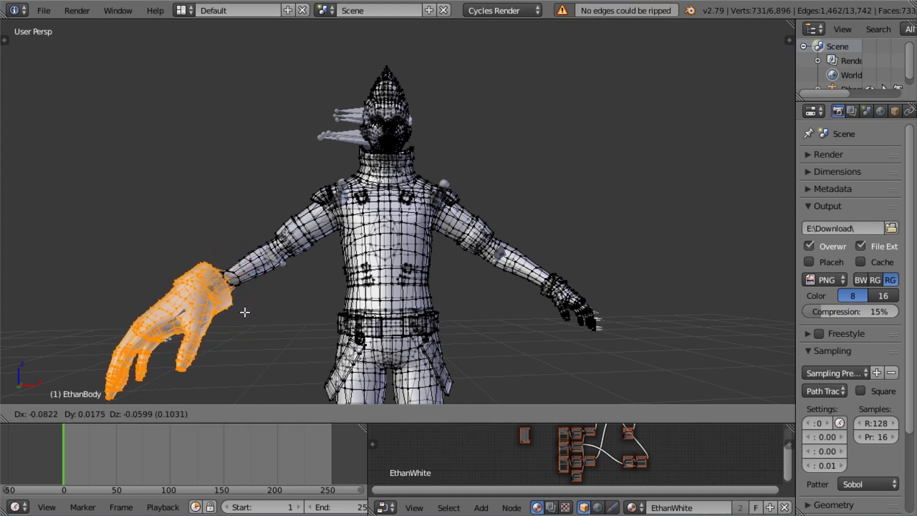
{"action": "left_click", "coordinate": [246, 311]}
{"action": "key", "text": "Tab"}
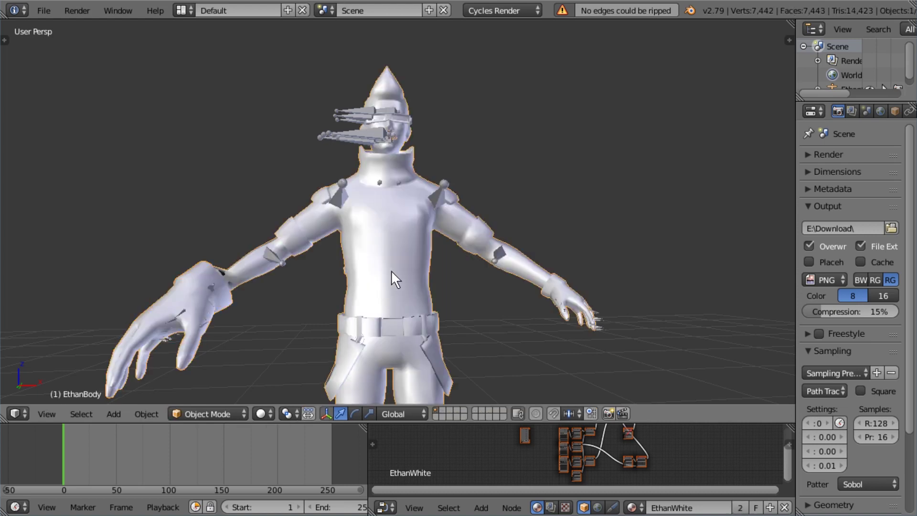
Step: Reopen EthanBody in Edit Mode at the head and limit selection to visible vertices
{"action": "scroll", "coordinate": [410, 158], "scroll_direction": "down", "scroll_amount": 3}
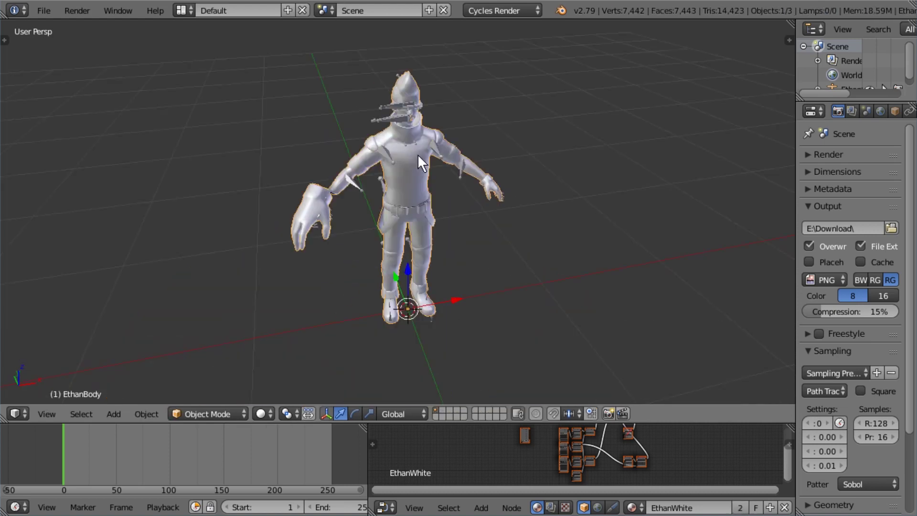
{"action": "key", "text": "shift+f"}
{"action": "key", "text": "w"}
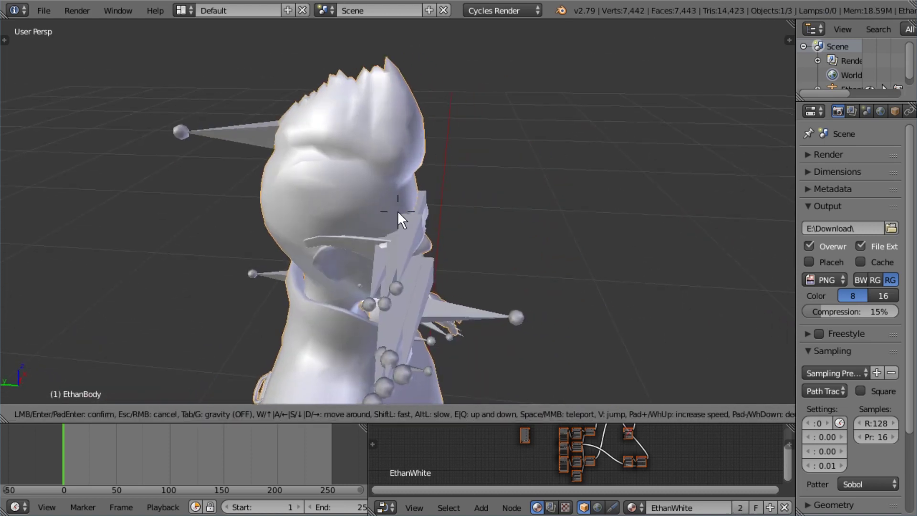
{"action": "left_click", "coordinate": [365, 183]}
{"action": "key", "text": "Tab"}
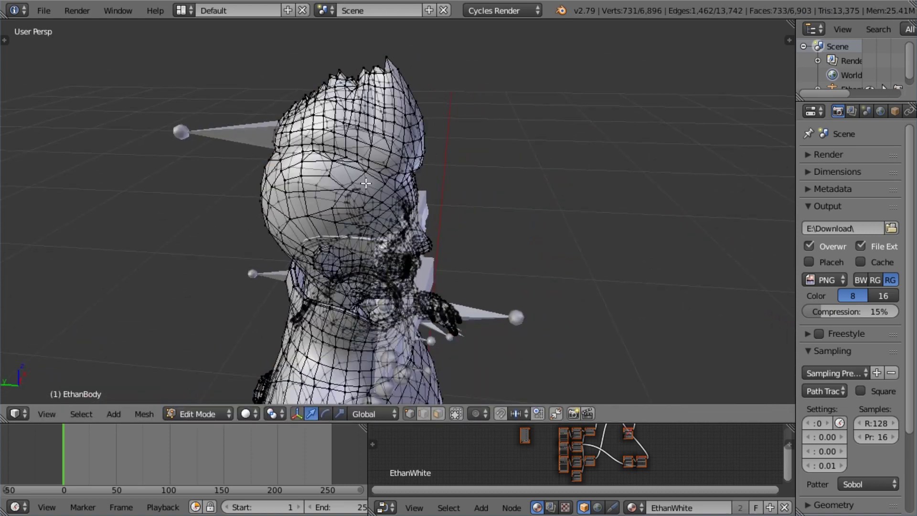
{"action": "left_click", "coordinate": [457, 413]}
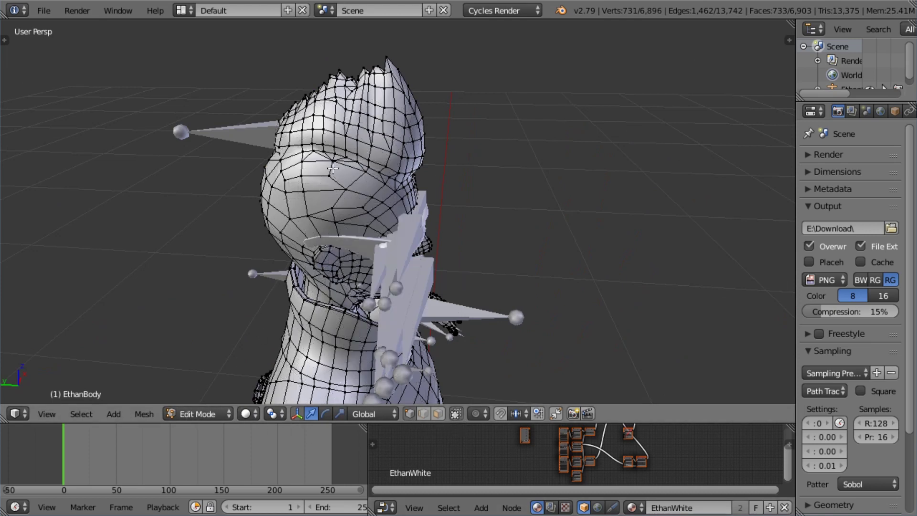
Step: Select 18 scattered vertices around the head and hair and scale them outward about 4.49 times into long spikes
{"action": "right_click", "coordinate": [338, 153]}
{"action": "right_click", "coordinate": [376, 102], "text": "shift"}
{"action": "right_click", "coordinate": [385, 165], "text": "shift"}
{"action": "right_click", "coordinate": [306, 116], "text": "shift"}
{"action": "right_click", "coordinate": [287, 150], "text": "shift"}
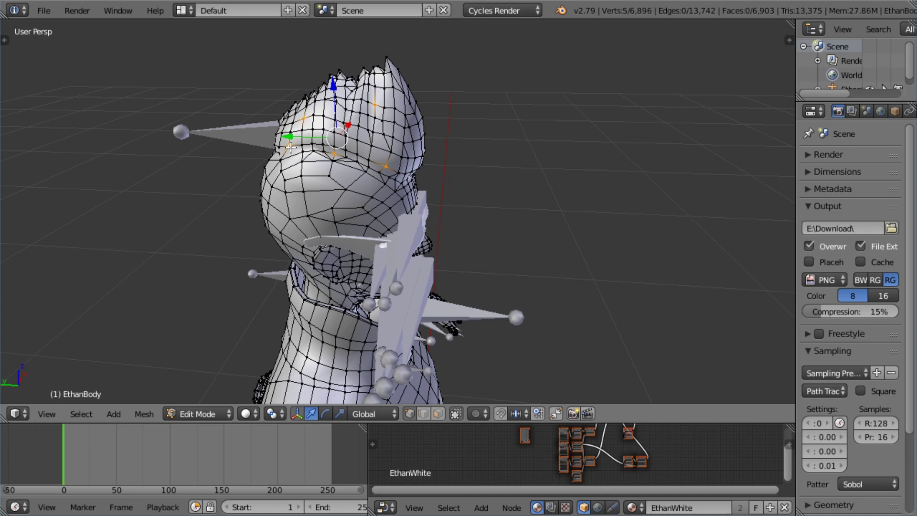
{"action": "right_click", "coordinate": [295, 182], "text": "shift"}
{"action": "right_click", "coordinate": [366, 190], "text": "shift"}
{"action": "middle_click_drag", "start_coordinate": [483, 160], "coordinate": [357, 187]}
{"action": "middle_click_drag", "start_coordinate": [423, 250], "coordinate": [273, 241]}
{"action": "right_click", "coordinate": [386, 197], "text": "shift"}
{"action": "right_click", "coordinate": [365, 89], "text": "shift"}
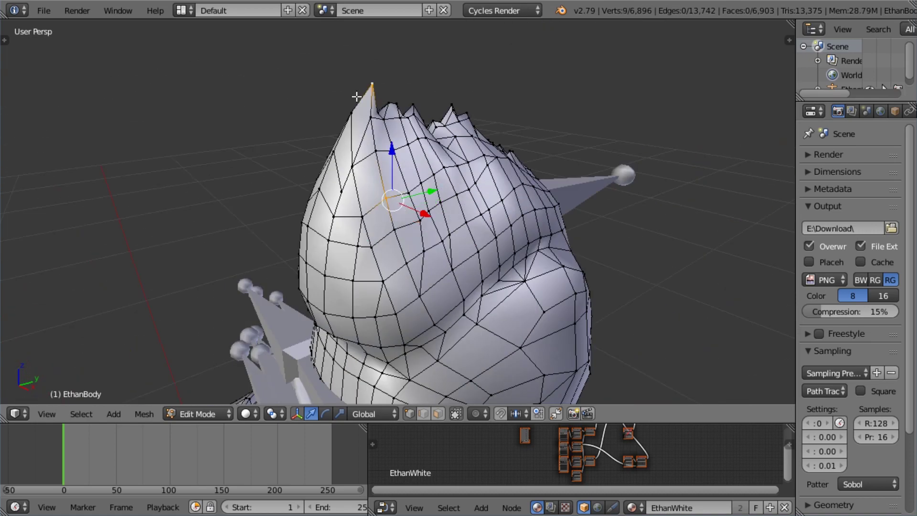
{"action": "right_click", "coordinate": [325, 275], "text": "shift"}
{"action": "right_click", "coordinate": [312, 356], "text": "shift"}
{"action": "right_click", "coordinate": [420, 347], "text": "shift"}
{"action": "right_click", "coordinate": [410, 380], "text": "shift"}
{"action": "right_click", "coordinate": [548, 310], "text": "shift"}
{"action": "right_click", "coordinate": [309, 366], "text": "shift"}
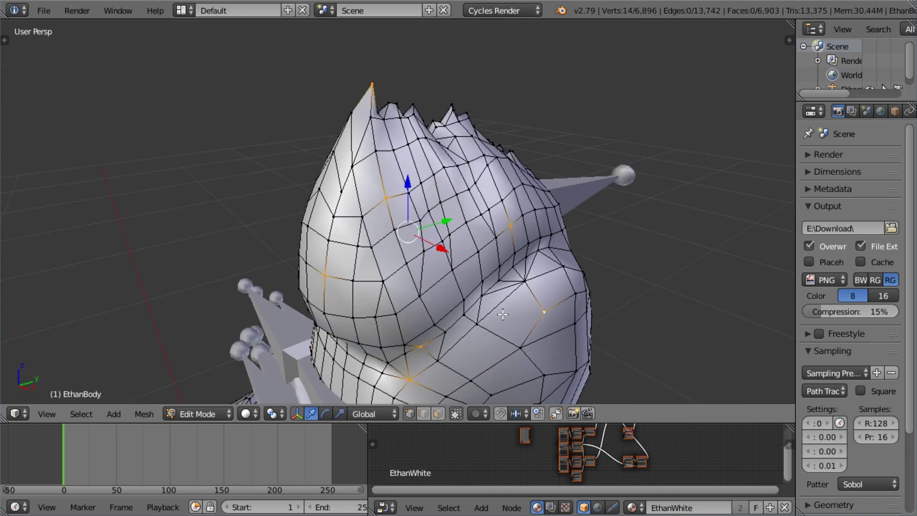
{"action": "middle_click_drag", "start_coordinate": [544, 287], "coordinate": [377, 281]}
{"action": "right_click", "coordinate": [401, 264], "text": "shift"}
{"action": "right_click", "coordinate": [377, 198], "text": "shift"}
{"action": "right_click", "coordinate": [431, 364], "text": "shift"}
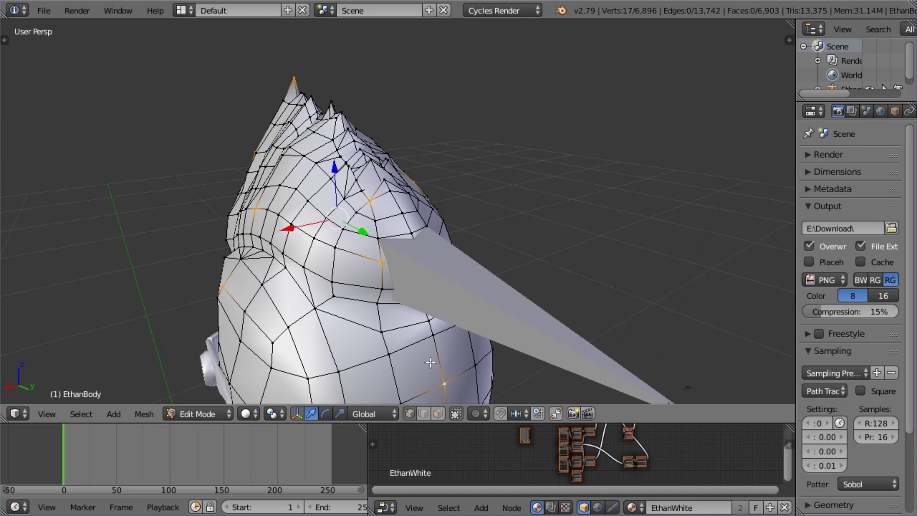
{"action": "right_click", "coordinate": [289, 355], "text": "shift"}
{"action": "middle_click_drag", "start_coordinate": [337, 372], "coordinate": [451, 323]}
{"action": "scroll", "coordinate": [451, 323], "scroll_direction": "down", "scroll_amount": 5}
{"action": "middle_click_drag", "start_coordinate": [330, 313], "coordinate": [492, 280]}
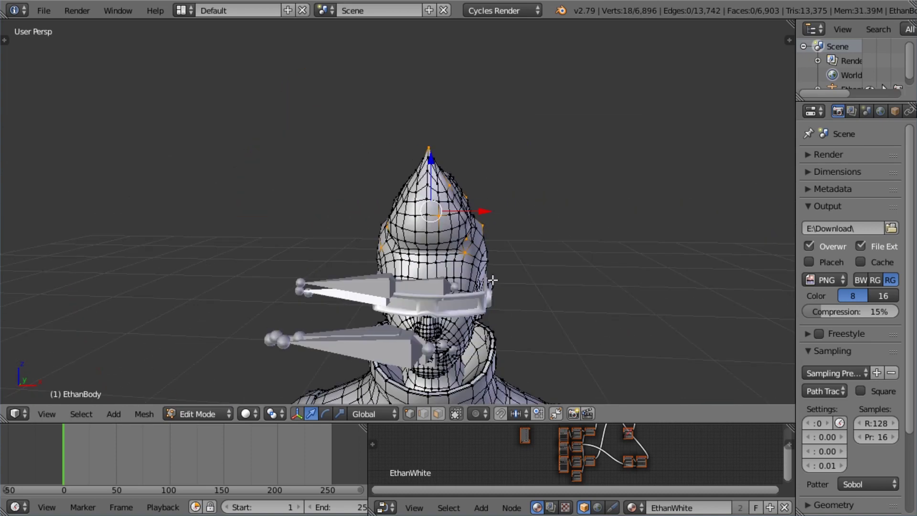
{"action": "key", "text": "s"}
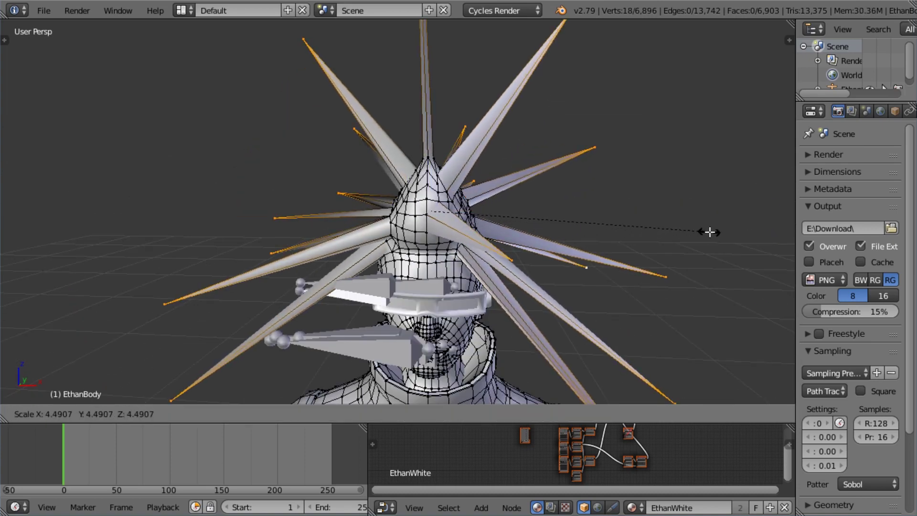
{"action": "left_click", "coordinate": [704, 232]}
Step: Scale a second set of nine scattered head vertices outward into more spikes and return to Object Mode
{"action": "middle_click_drag", "start_coordinate": [583, 252], "coordinate": [457, 248]}
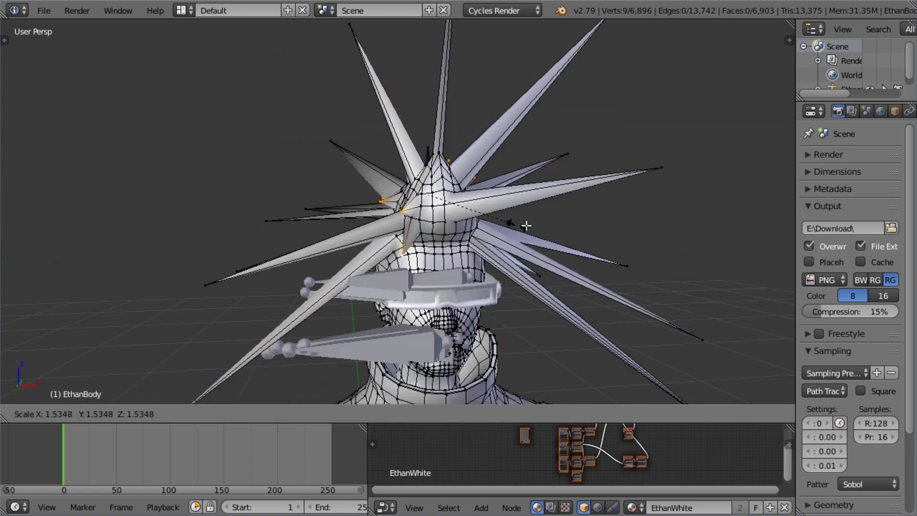
{"action": "left_click", "coordinate": [724, 226]}
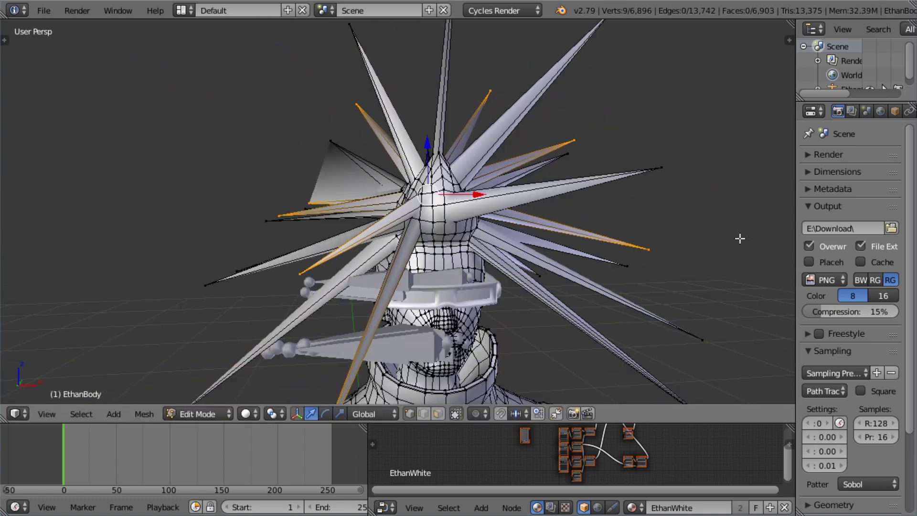
{"action": "middle_click_drag", "start_coordinate": [740, 238], "coordinate": [639, 231]}
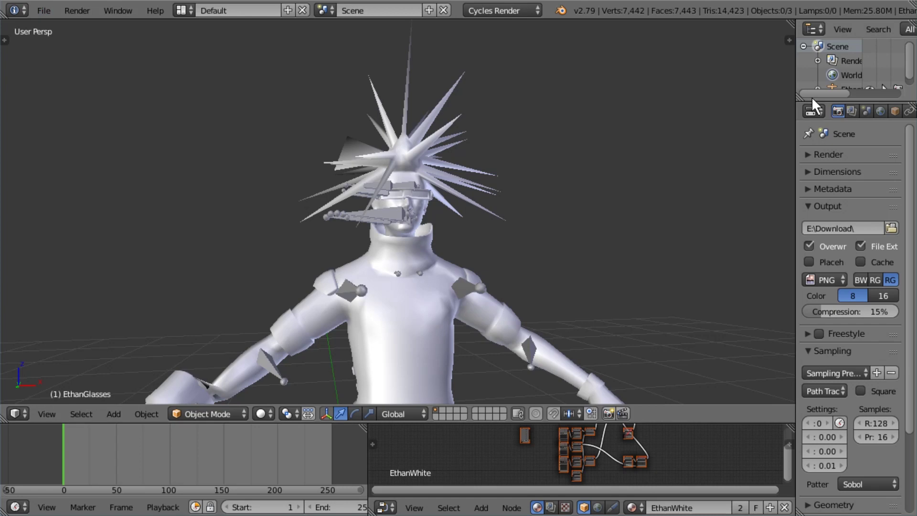
Step: Enlarge the Outliner and rename the EthanSkeleton armature object as EthanSkeletonBlend
{"action": "left_click_drag", "start_coordinate": [811, 100], "coordinate": [812, 237]}
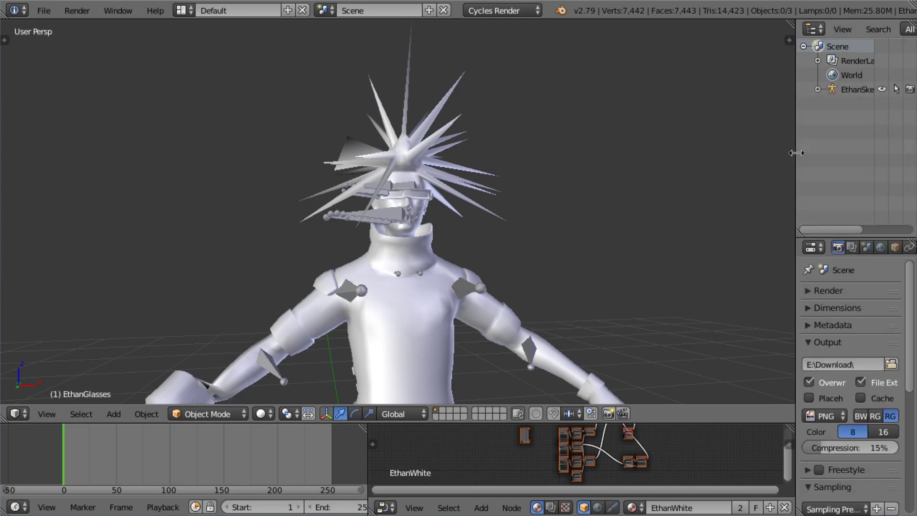
{"action": "left_click_drag", "start_coordinate": [796, 153], "coordinate": [683, 153]}
{"action": "double_click", "coordinate": [755, 91]}
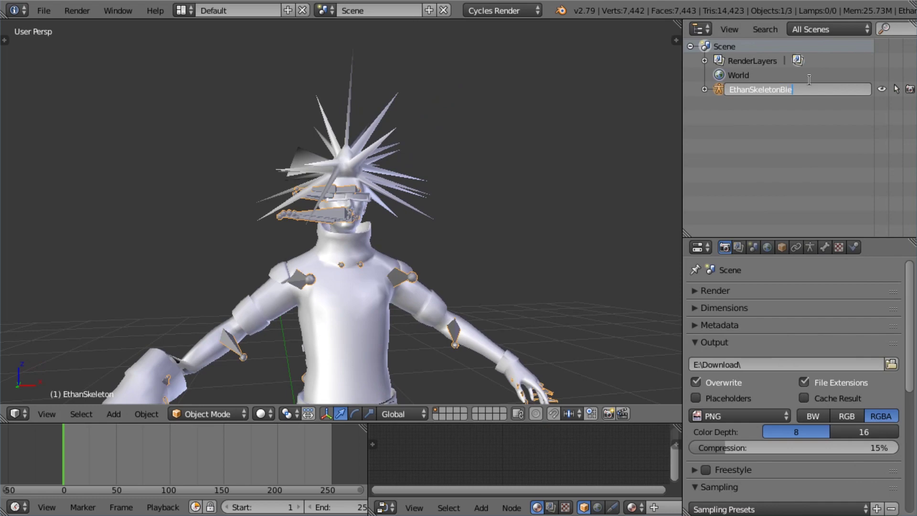
{"action": "key", "text": "Return"}
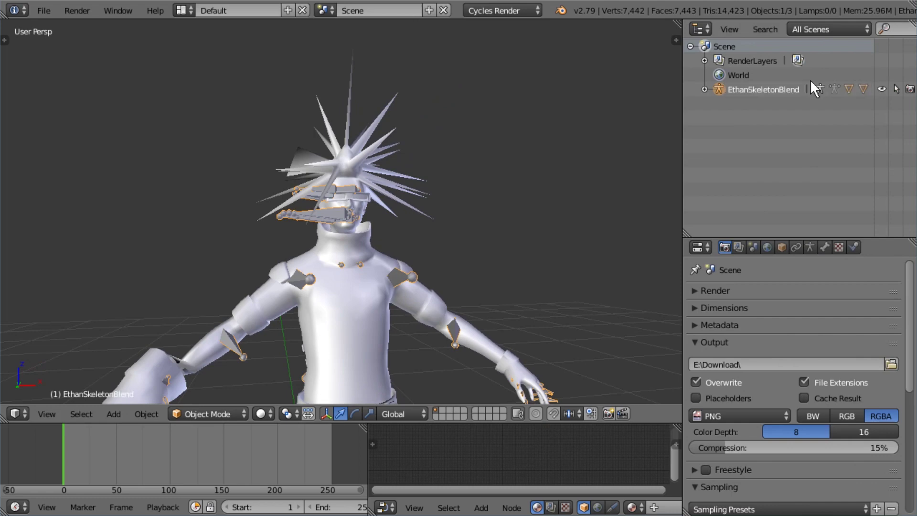
Step: Expand the armature's hierarchy and rename the EthanBody mesh object as EthanBodyBlend
{"action": "left_click", "coordinate": [704, 89]}
{"action": "double_click", "coordinate": [763, 132]}
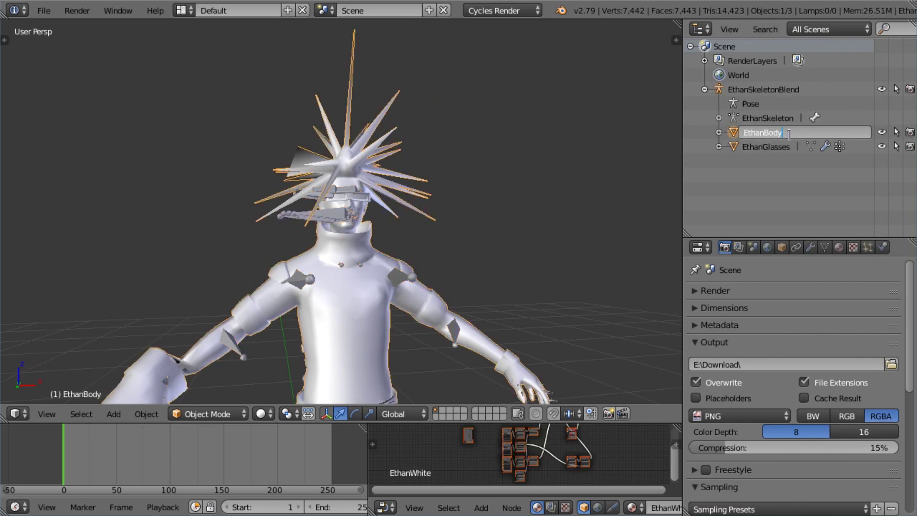
{"action": "type", "text": "Blend"}
{"action": "key", "text": "Return"}
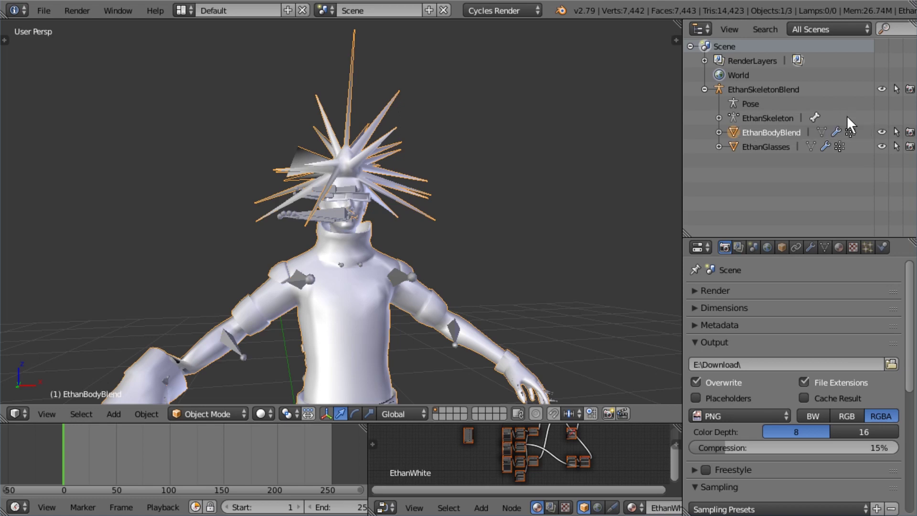
Step: Save the scene as EthanBlend.blend in the project's ThirdPersonCharacter Models folder
{"action": "left_click", "coordinate": [45, 10]}
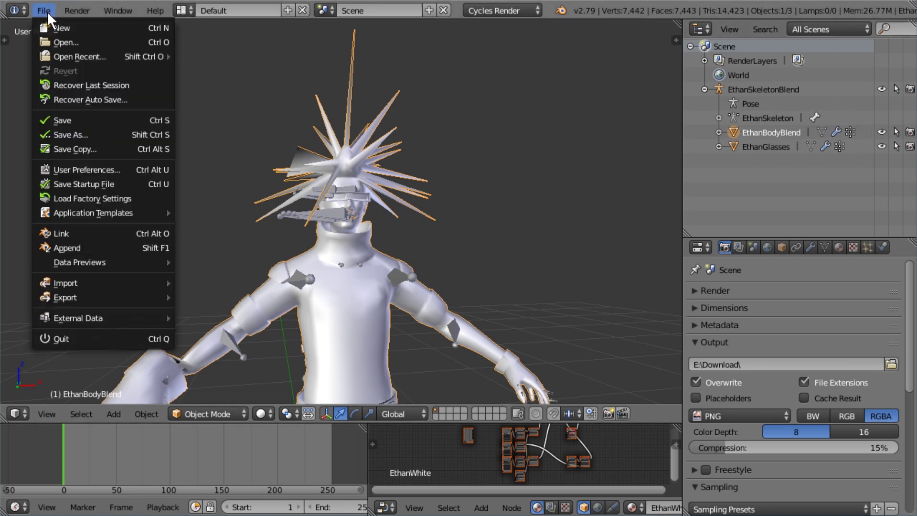
{"action": "left_click", "coordinate": [89, 134]}
{"action": "left_click", "coordinate": [271, 65]}
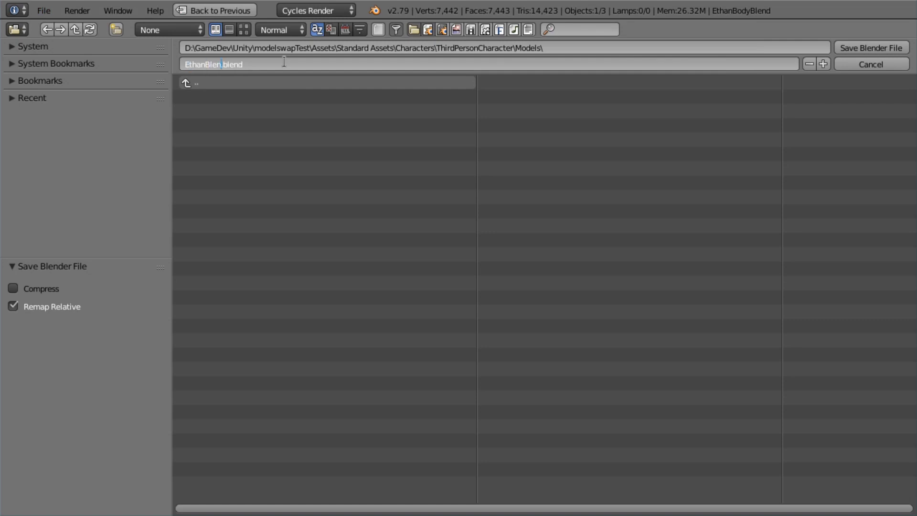
{"action": "key", "text": "Return"}
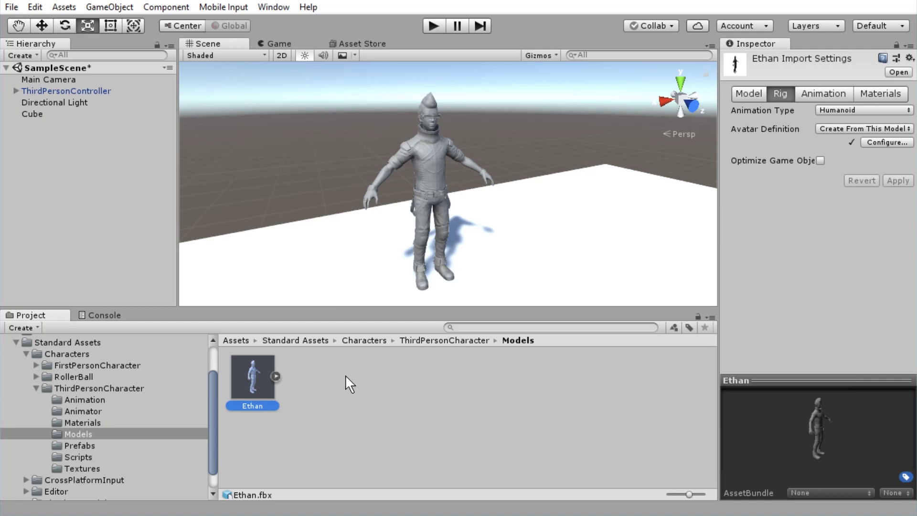
Step: Switch to Unity, refresh the assets in the Models folder and select the EthanBlend model
{"action": "right_click", "coordinate": [346, 374]}
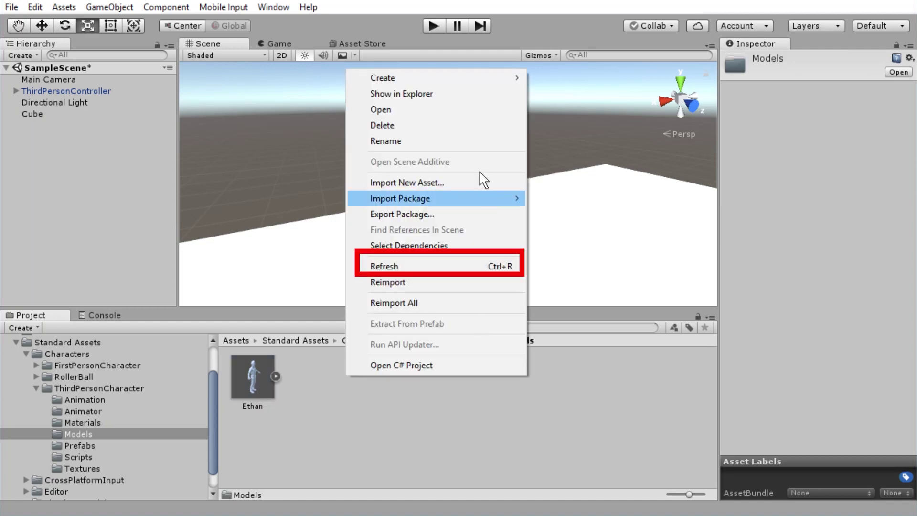
{"action": "left_click", "coordinate": [411, 266]}
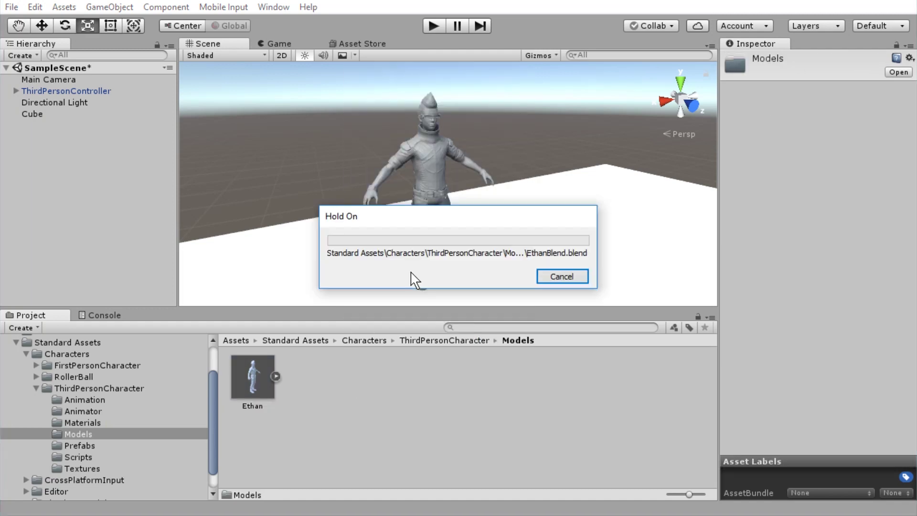
{"action": "left_click", "coordinate": [314, 374]}
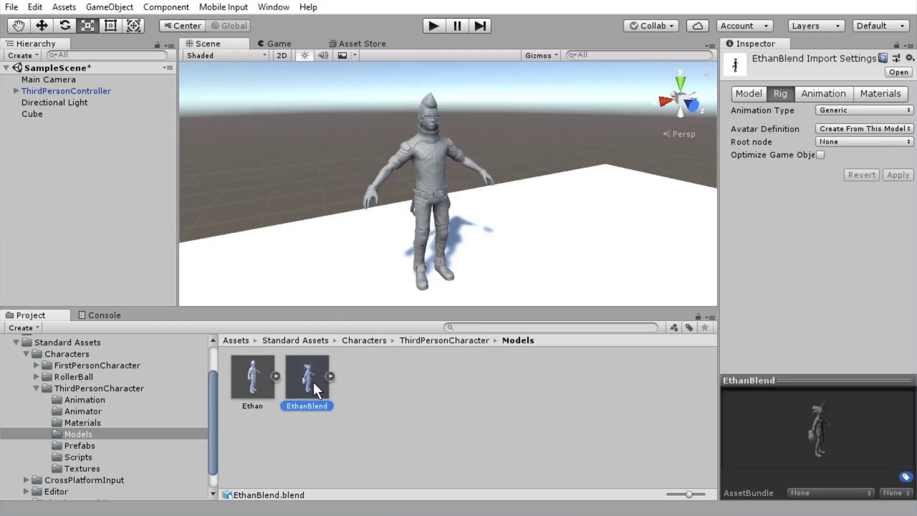
Step: Place the EthanBlend and Ethan models on either side of the scene character for comparison, and undo both placements
{"action": "left_click_drag", "start_coordinate": [313, 382], "coordinate": [316, 280]}
{"action": "left_click_drag", "start_coordinate": [246, 368], "coordinate": [535, 257]}
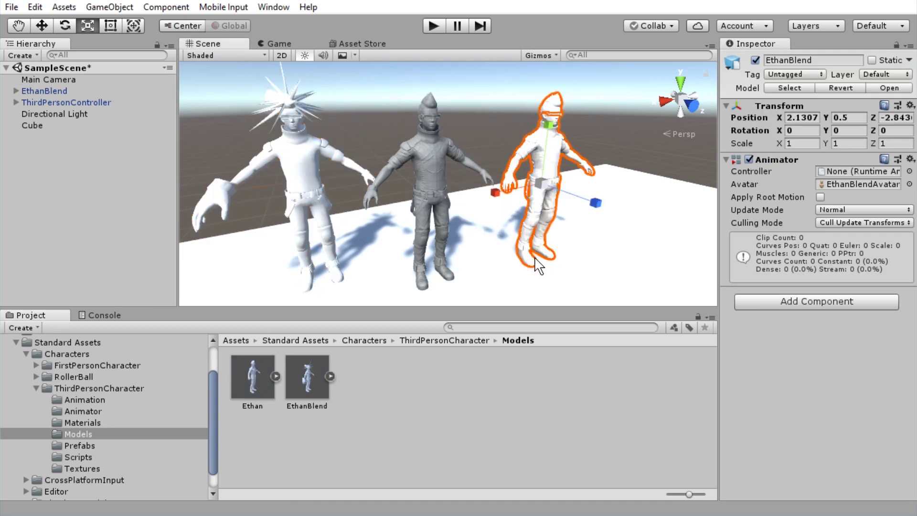
{"action": "key", "text": "ctrl+z"}
{"action": "key", "text": "ctrl+z"}
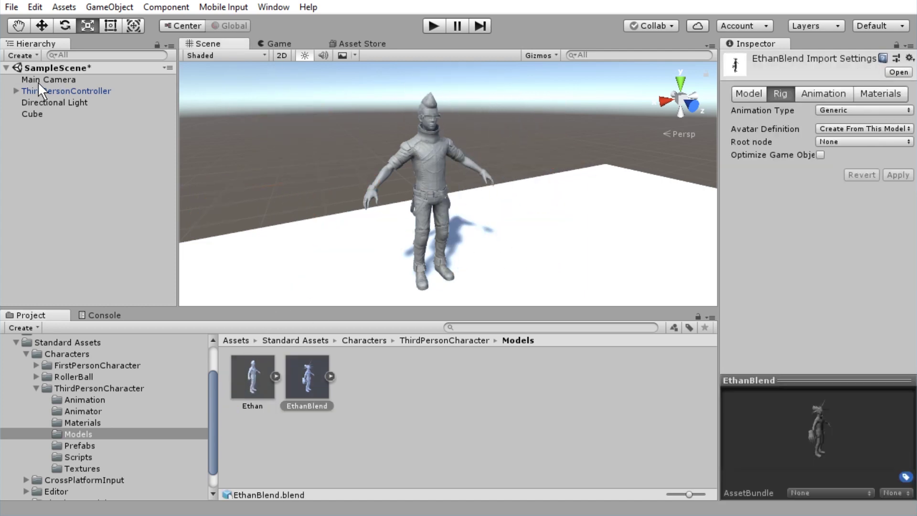
Step: Try assigning the EthanBodyBlend mesh to the Skinned Mesh Renderer of EthanBody under ThirdPersonController
{"action": "left_click", "coordinate": [37, 91]}
{"action": "left_click", "coordinate": [17, 91]}
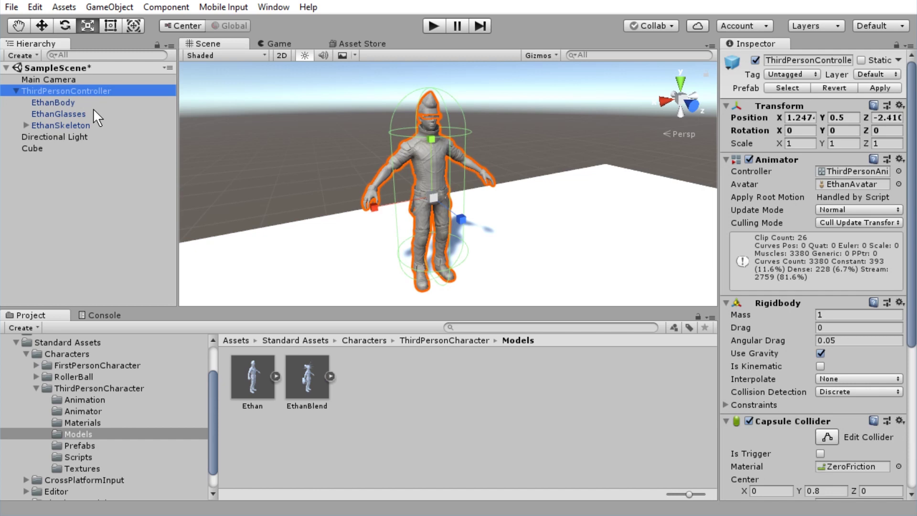
{"action": "left_click", "coordinate": [56, 101]}
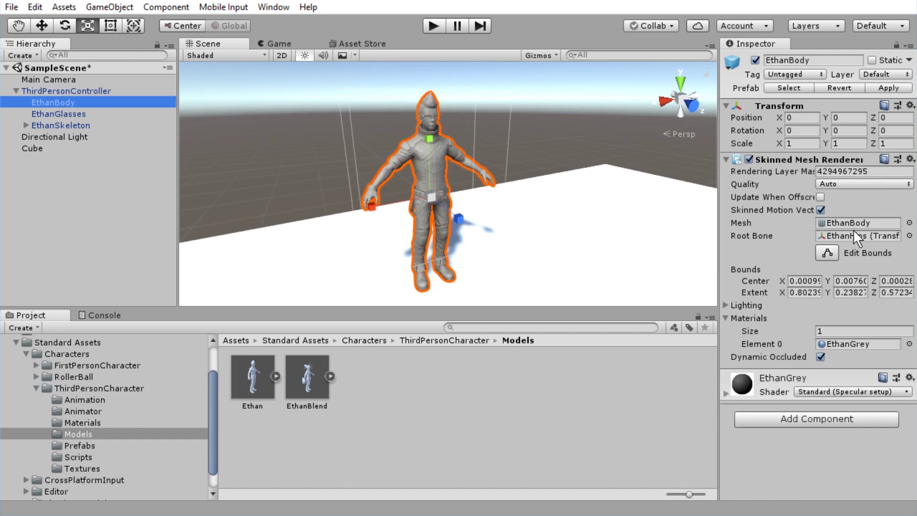
{"action": "left_click", "coordinate": [910, 223]}
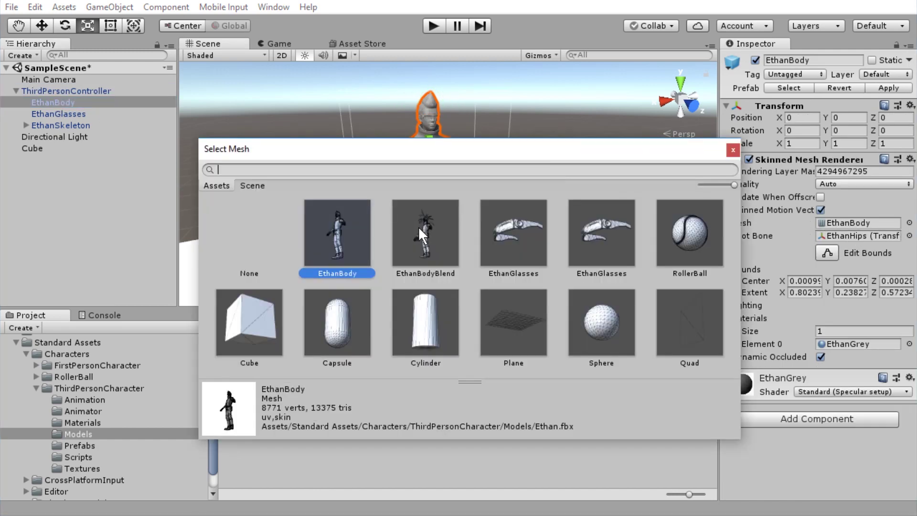
{"action": "double_click", "coordinate": [428, 230]}
Step: Examine the character's replaced body mesh up close in the scene, and run and stop a play test
{"action": "right_click_drag", "start_coordinate": [492, 197], "coordinate": [428, 121]}
{"action": "key", "text": "w"}
{"action": "left_click_drag", "start_coordinate": [428, 121], "coordinate": [420, 81], "text": "alt"}
{"action": "key", "text": "w"}
{"action": "mouse_move", "coordinate": [419, 79]}
{"action": "right_mouse_down"}
{"action": "mouse_move", "coordinate": [422, 131]}
{"action": "mouse_move", "coordinate": [417, 80]}
{"action": "right_mouse_up"}
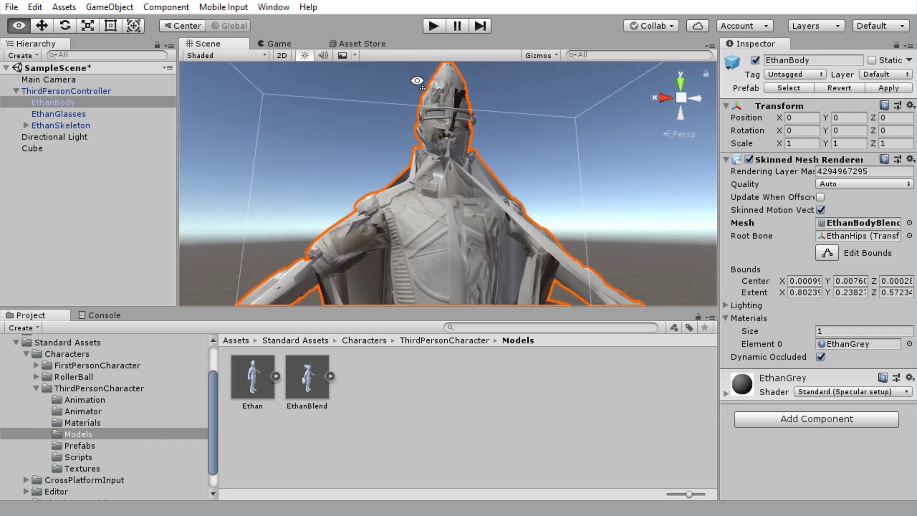
{"action": "left_click", "coordinate": [431, 26]}
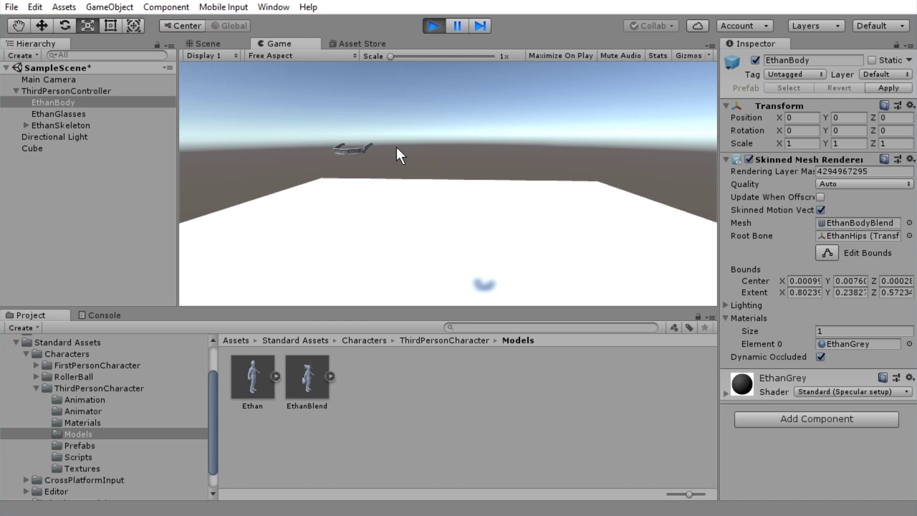
{"action": "left_click", "coordinate": [429, 23]}
Step: Set the mesh of the EthanBody renderer back to EthanBody and bring the whole character into view
{"action": "left_click", "coordinate": [909, 223]}
{"action": "left_click", "coordinate": [337, 234]}
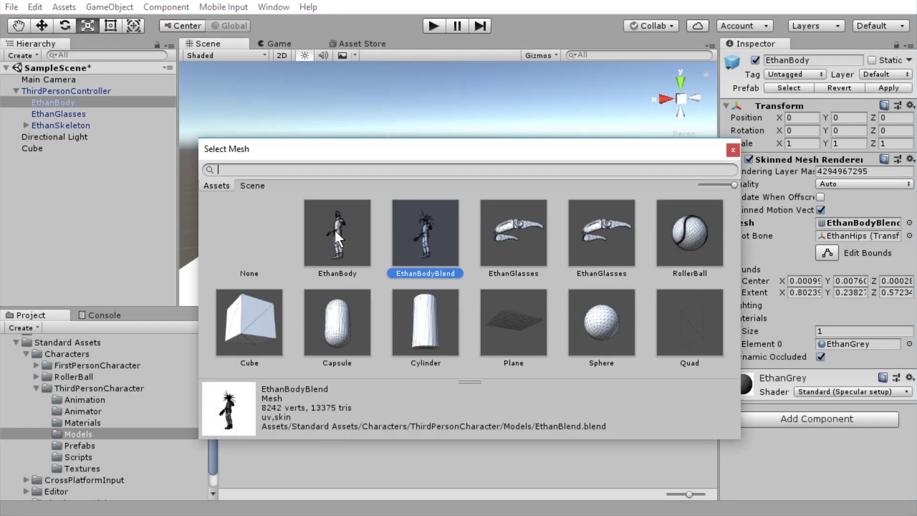
{"action": "double_click", "coordinate": [337, 235]}
{"action": "left_click_drag", "start_coordinate": [463, 173], "coordinate": [474, 168], "text": "alt"}
{"action": "key", "text": "w"}
{"action": "right_click_drag", "start_coordinate": [473, 169], "coordinate": [449, 189]}
{"action": "key", "text": "s"}
{"action": "key", "text": "s"}
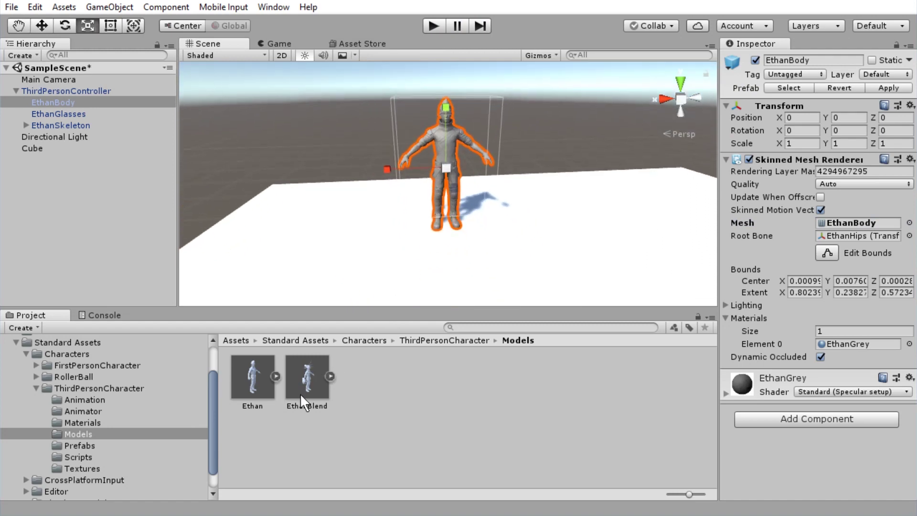
Step: Make EthanBlend a child of ThirdPersonController and delete the original EthanBody, EthanGlasses and EthanSkeleton children, breaking the prefab instance
{"action": "left_click_drag", "start_coordinate": [302, 401], "coordinate": [358, 376]}
{"action": "left_click_drag", "start_coordinate": [313, 337], "coordinate": [80, 96]}
{"action": "left_click", "coordinate": [73, 125]}
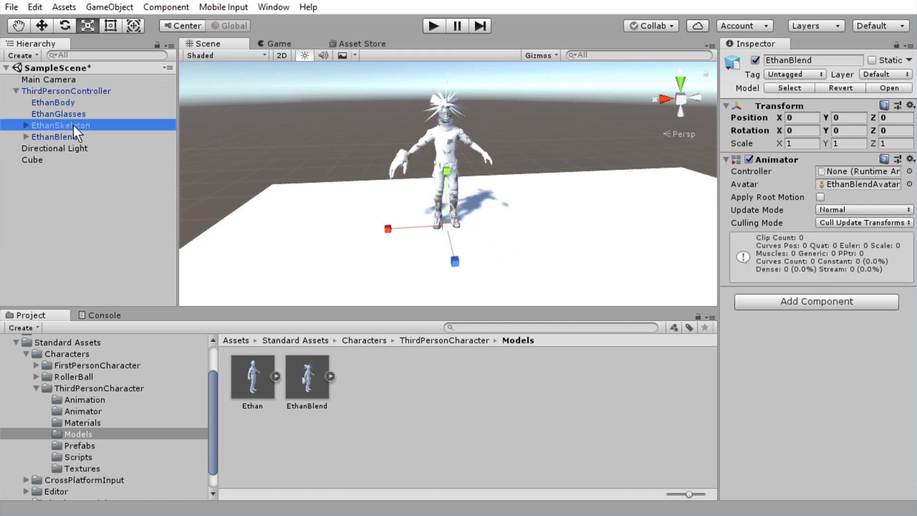
{"action": "left_click", "coordinate": [61, 113], "text": "ctrl"}
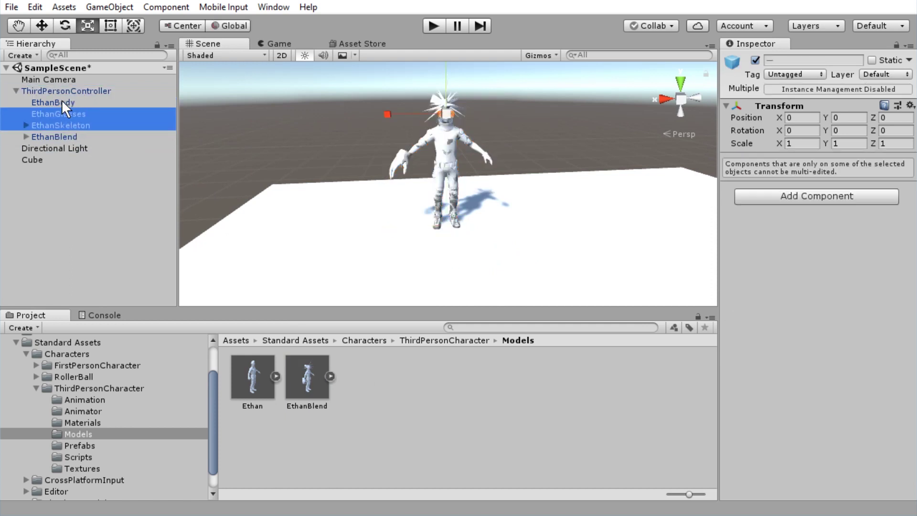
{"action": "left_click", "coordinate": [62, 100], "text": "ctrl"}
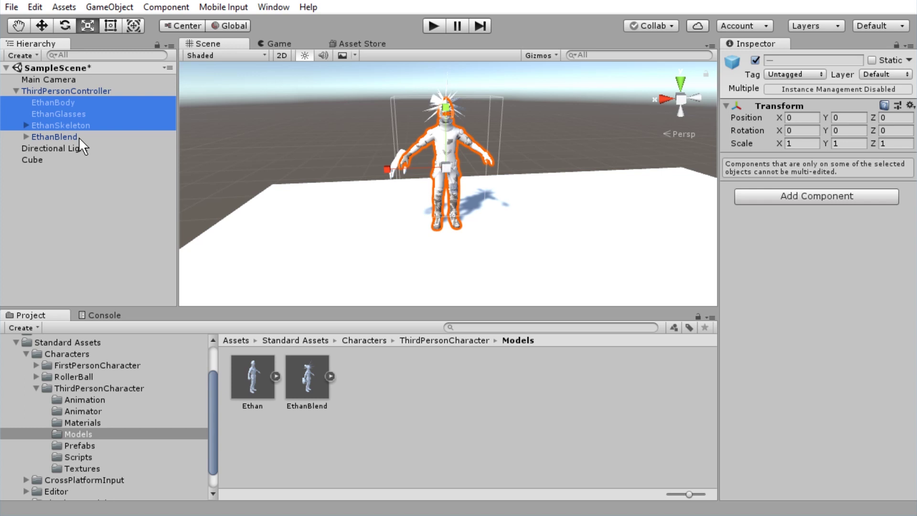
{"action": "key", "text": "Delete"}
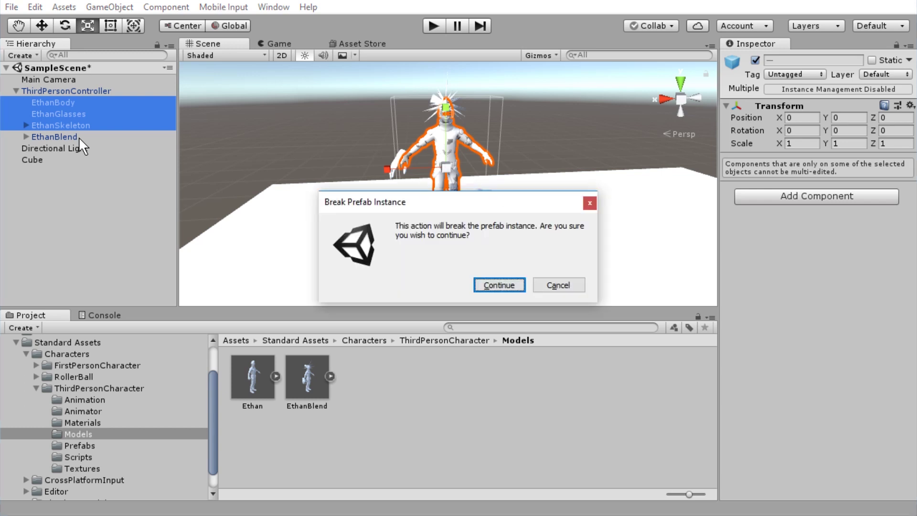
{"action": "key", "text": "Return"}
Step: Run the game to check the EthanBlend character in play, and stop it
{"action": "left_click", "coordinate": [434, 30]}
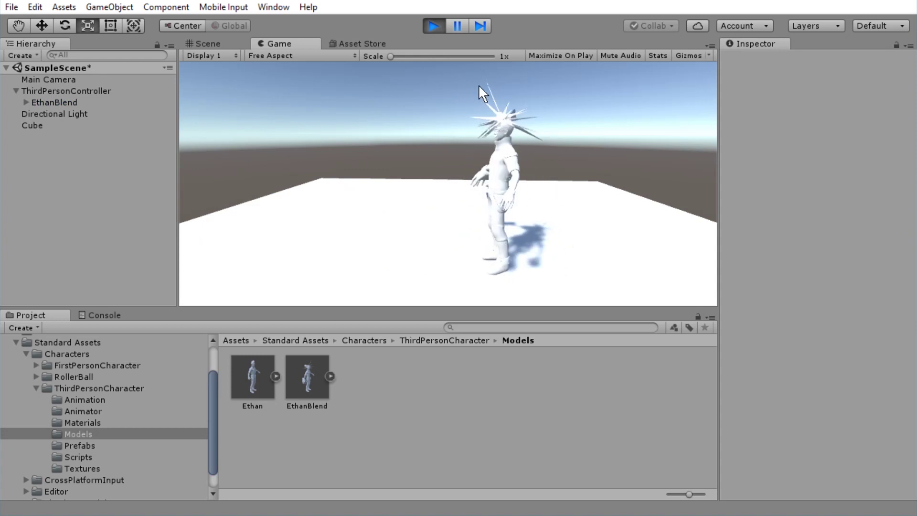
{"action": "left_click", "coordinate": [434, 27]}
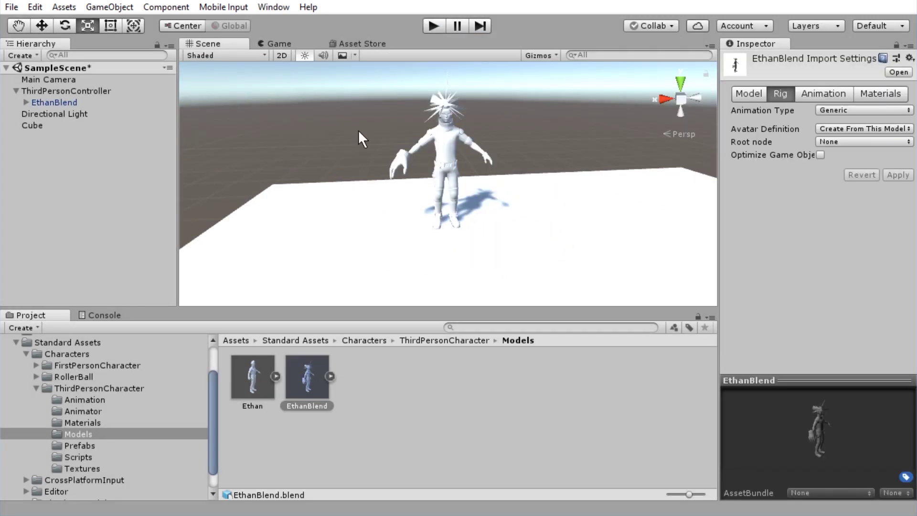
Step: Assign EthanBlendAvatar as the avatar of the Animator on ThirdPersonController
{"action": "left_click", "coordinate": [34, 92]}
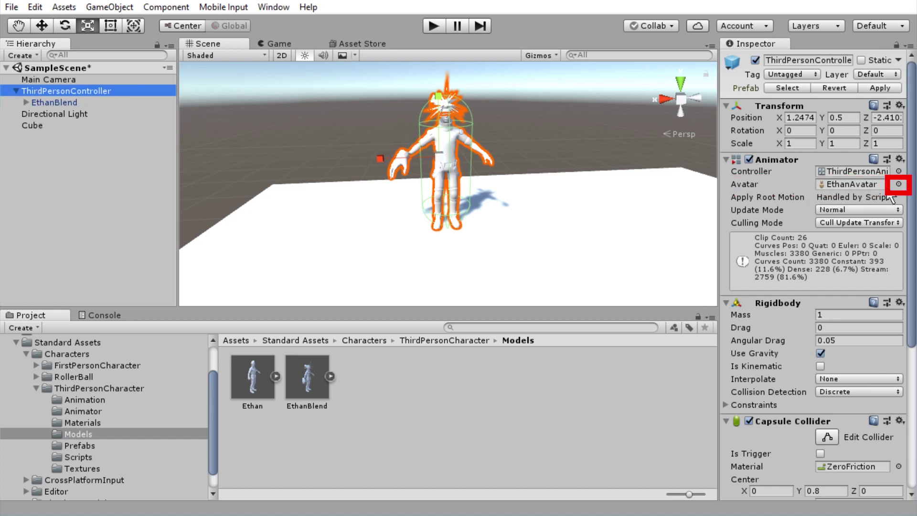
{"action": "left_click", "coordinate": [900, 185]}
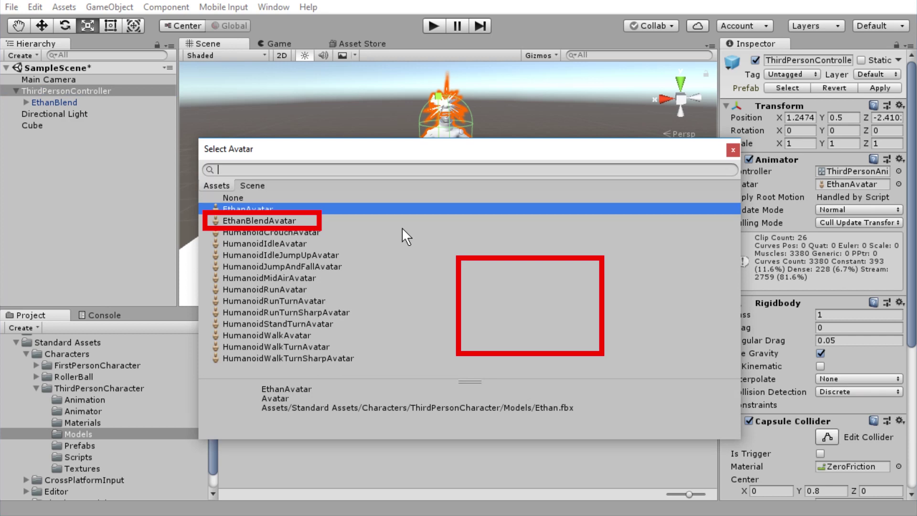
{"action": "double_click", "coordinate": [285, 221]}
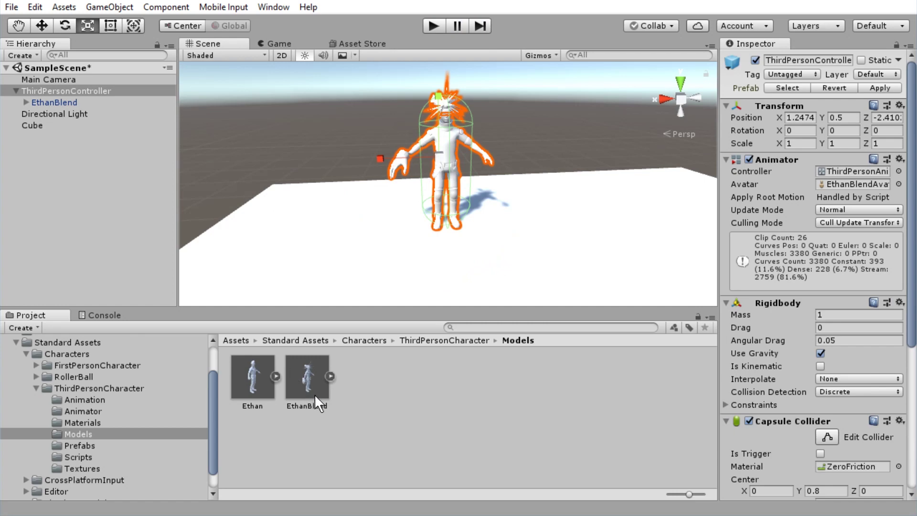
Step: Set the rig animation type of the EthanBlend model to Humanoid, apply the import settings and run the game
{"action": "left_click", "coordinate": [305, 380]}
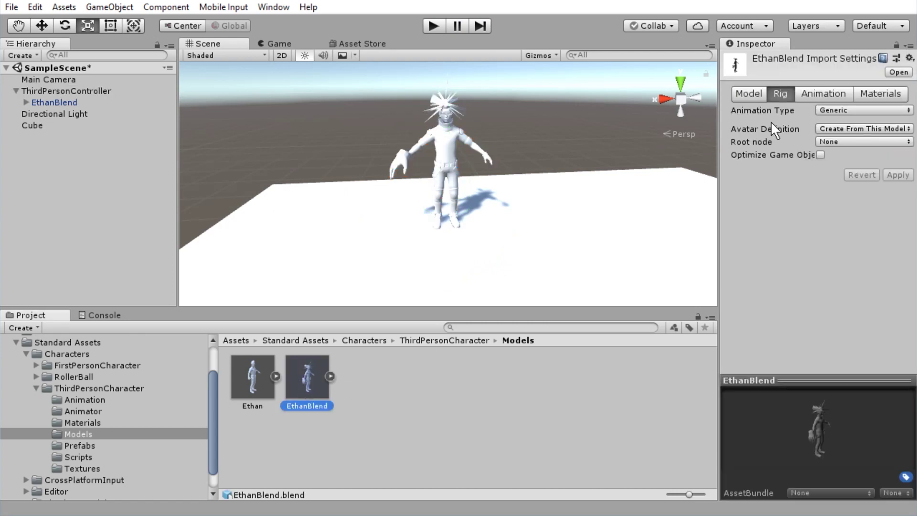
{"action": "left_click", "coordinate": [748, 93]}
{"action": "left_click", "coordinate": [780, 93]}
{"action": "left_click", "coordinate": [823, 93]}
{"action": "left_click", "coordinate": [890, 92]}
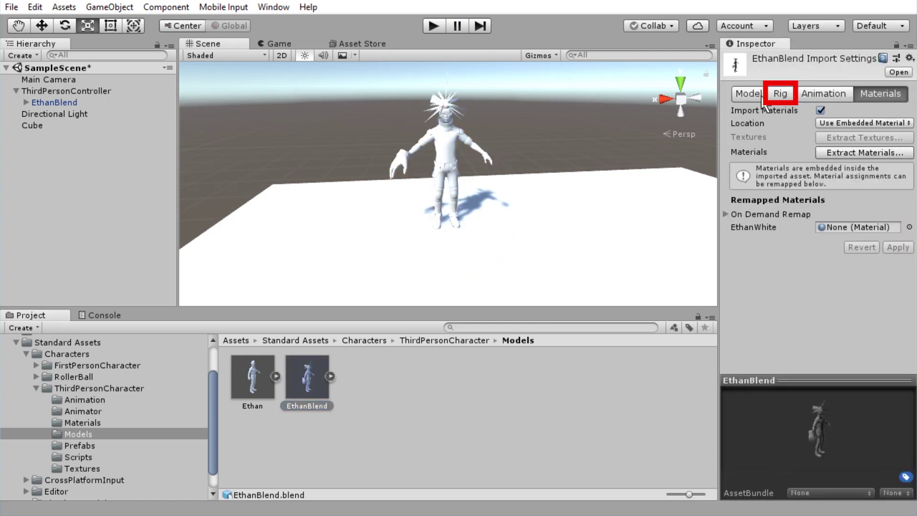
{"action": "left_click", "coordinate": [761, 95]}
{"action": "left_click", "coordinate": [786, 96]}
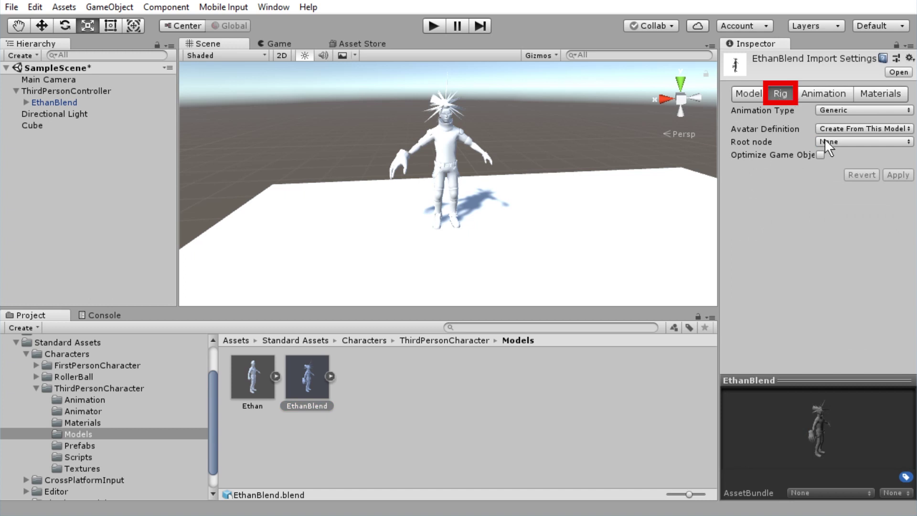
{"action": "left_click", "coordinate": [829, 110]}
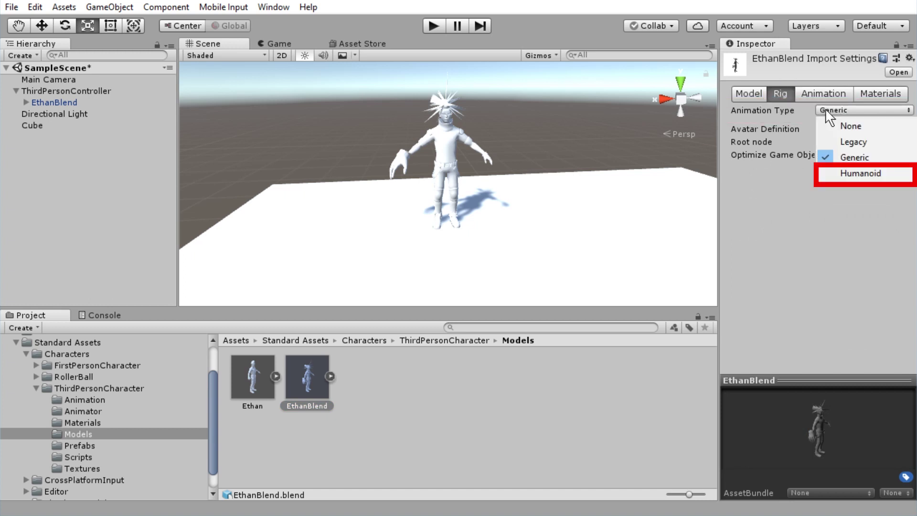
{"action": "left_click", "coordinate": [843, 173]}
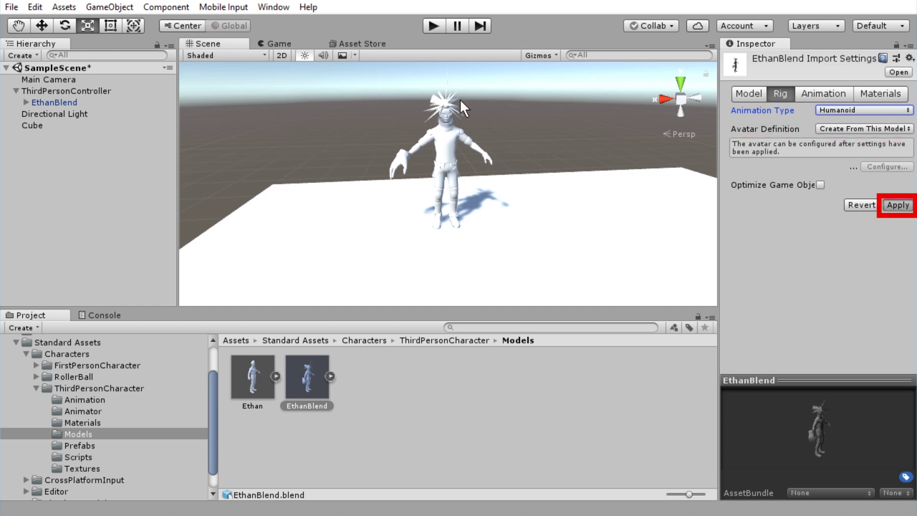
{"action": "left_click", "coordinate": [431, 25]}
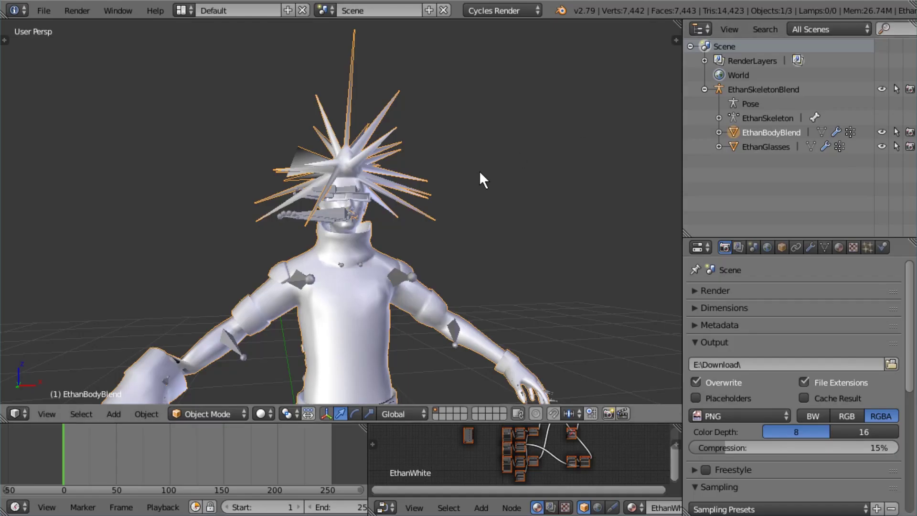
Step: In Blender, scale up the front frame of the EthanGlasses mesh until it is much wider than the head, and save over EthanBlend.blend
{"action": "right_click", "coordinate": [354, 200]}
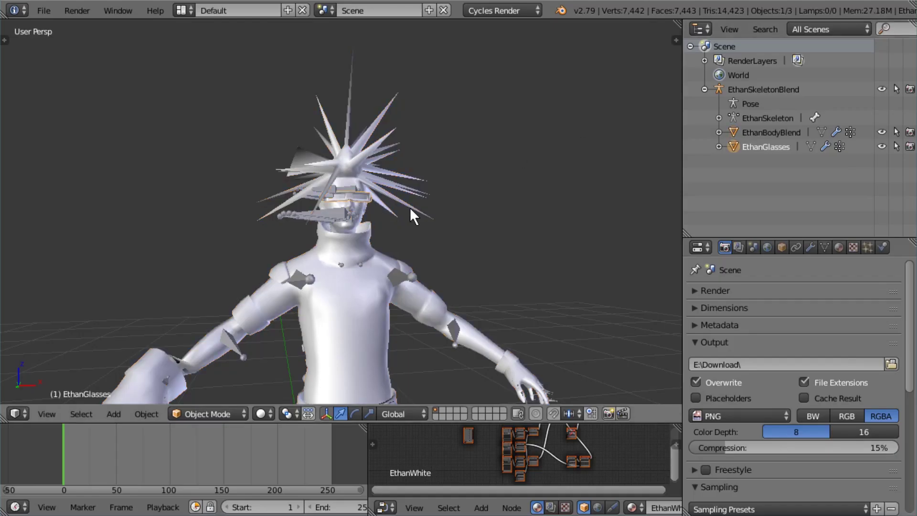
{"action": "key", "text": "shift+f"}
{"action": "key", "text": "w"}
{"action": "key", "text": "s"}
{"action": "left_click", "coordinate": [342, 211]}
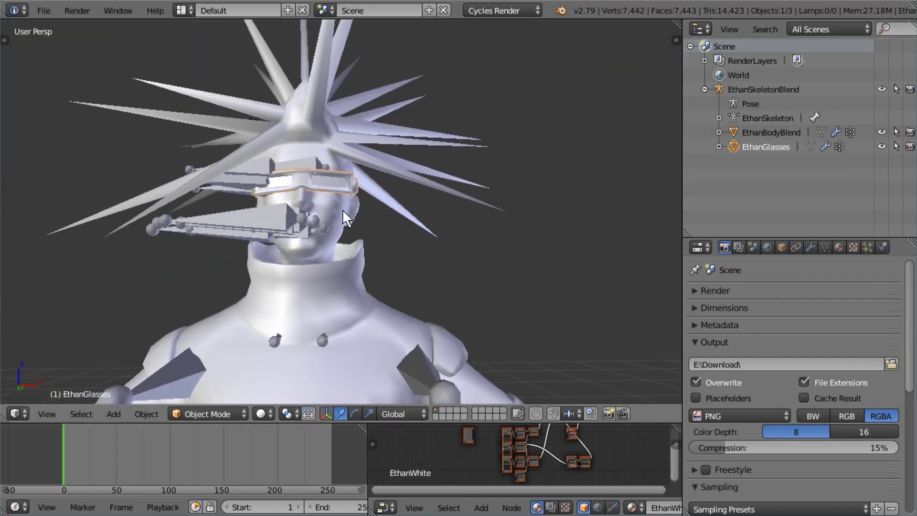
{"action": "key", "text": "Tab"}
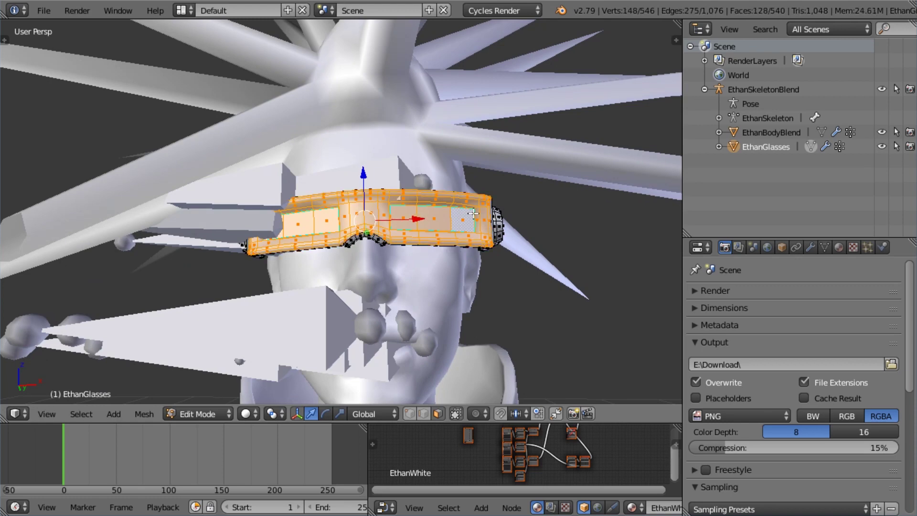
{"action": "middle_click_drag", "start_coordinate": [473, 214], "coordinate": [504, 249]}
{"action": "scroll", "coordinate": [504, 248], "scroll_direction": "down", "scroll_amount": 3}
{"action": "key", "text": "s"}
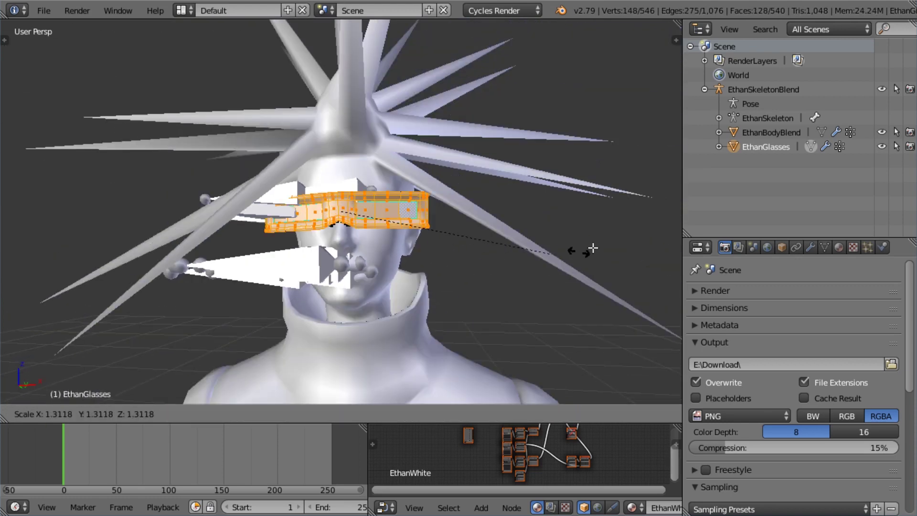
{"action": "left_click", "coordinate": [200, 211]}
{"action": "middle_click_drag", "start_coordinate": [199, 211], "coordinate": [639, 155]}
{"action": "key", "text": "ctrl+s"}
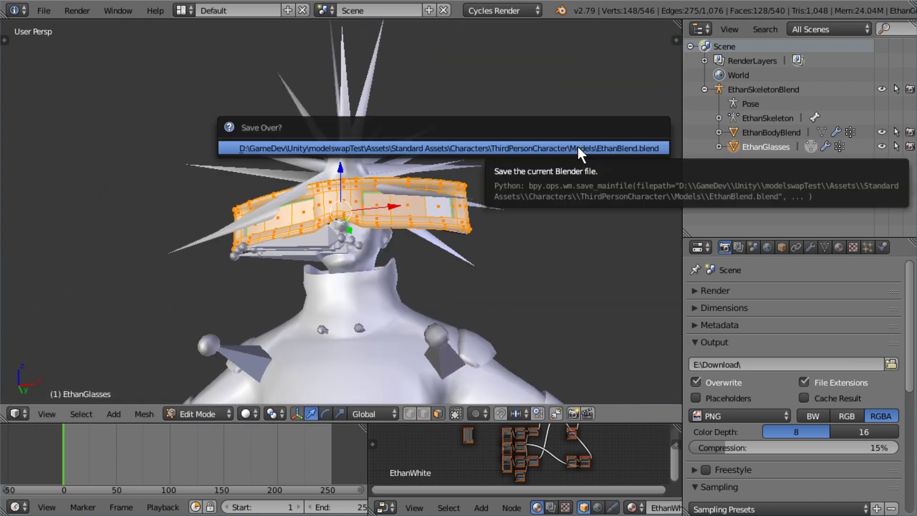
{"action": "left_click", "coordinate": [577, 147]}
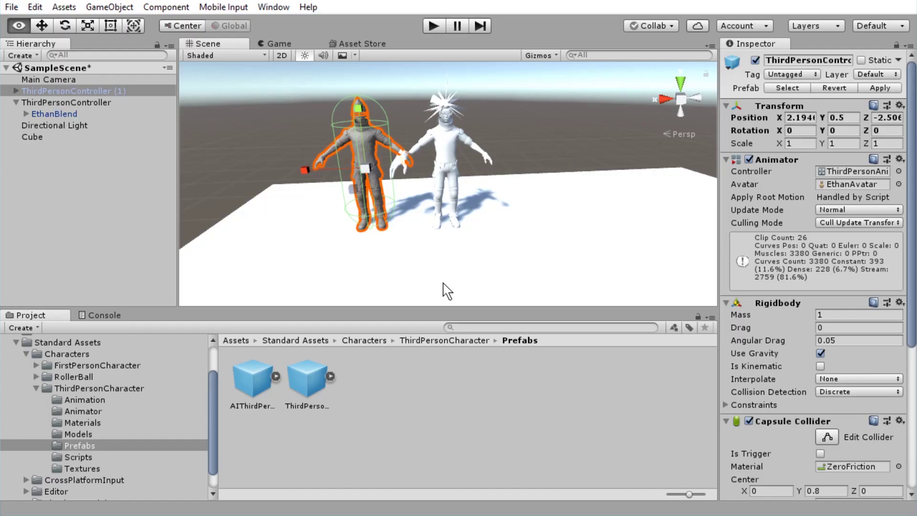
Step: Switch to Unity, let EthanBlend reimport, and run the game, moving both characters around to compare the customized one with the original Ethan
{"action": "left_click", "coordinate": [403, 364]}
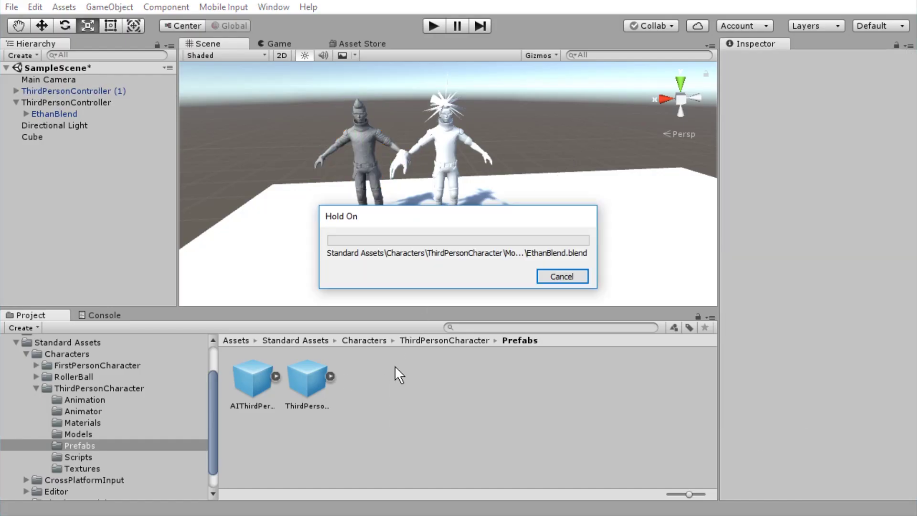
{"action": "key", "text": "ctrl+p"}
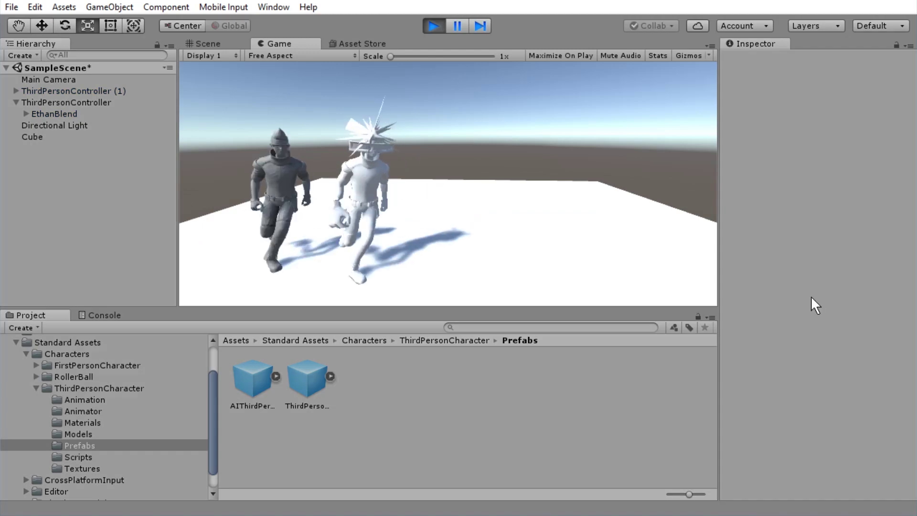
{"action": "key", "text": "s"}
{"action": "key", "text": "d"}
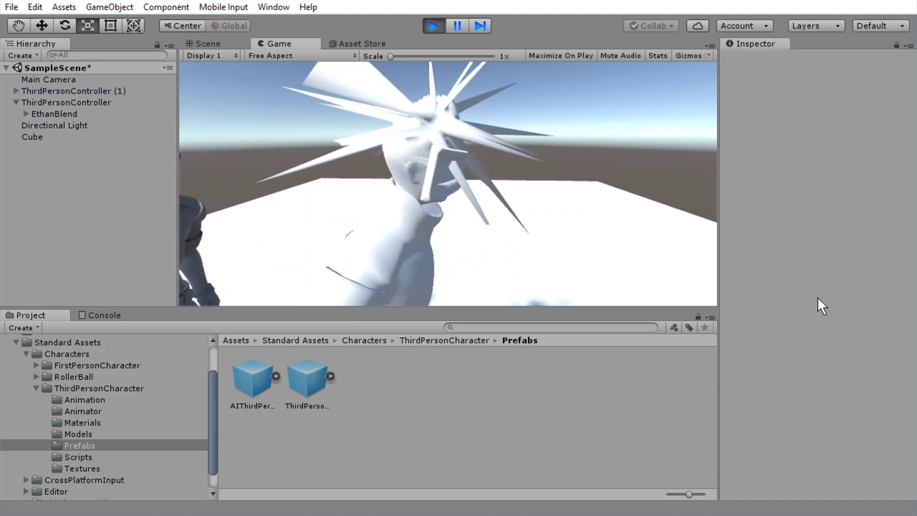
{"action": "key", "text": "w"}
{"action": "key", "text": "s"}
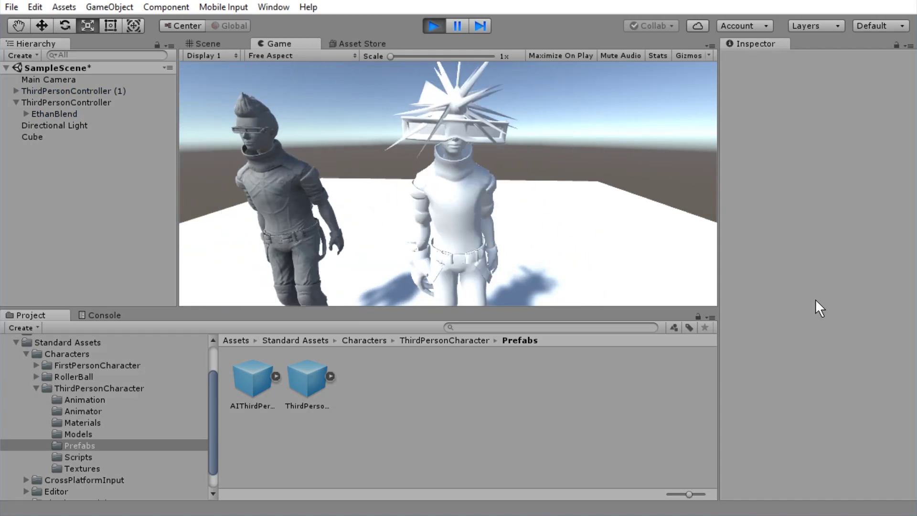
{"action": "key", "text": "d"}
{"action": "key", "text": "a"}
{"action": "key", "text": "s"}
{"action": "key", "text": "a"}
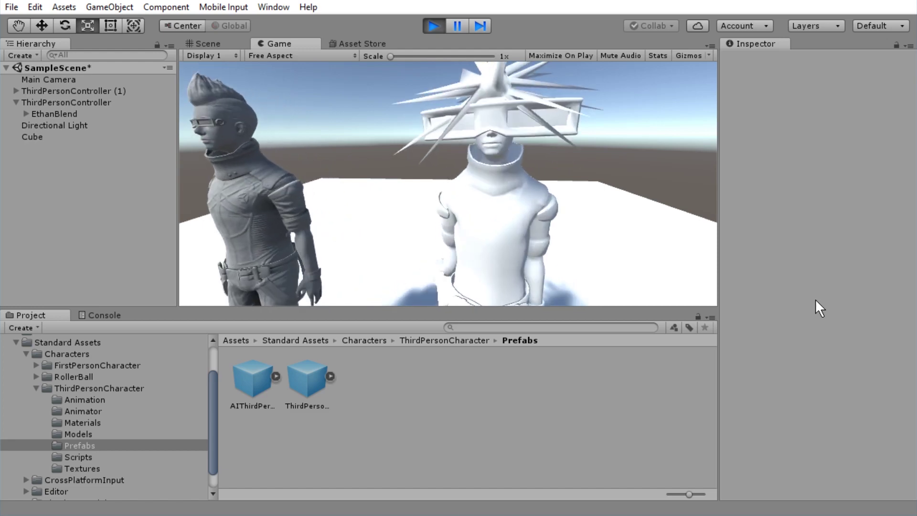
{"action": "key", "text": "d"}
{"action": "key", "text": "a"}
{"action": "key", "text": "a"}
{"action": "key", "text": "d"}
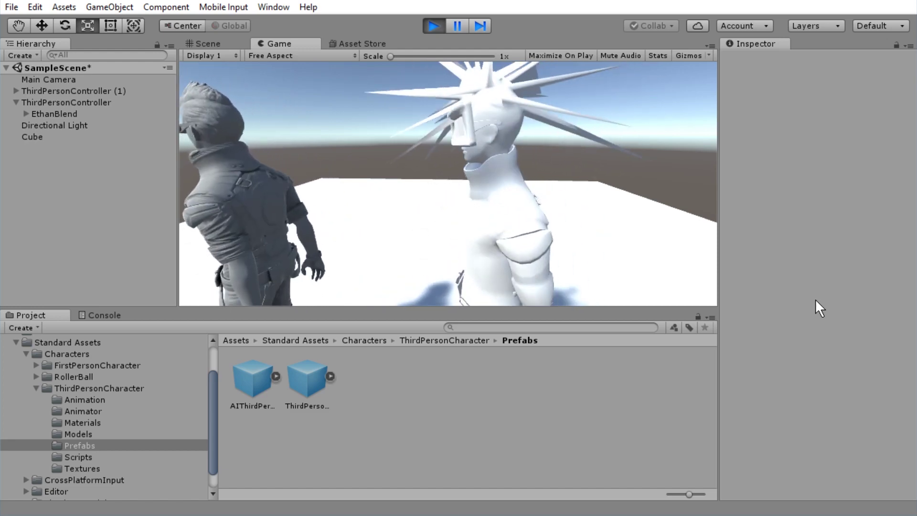